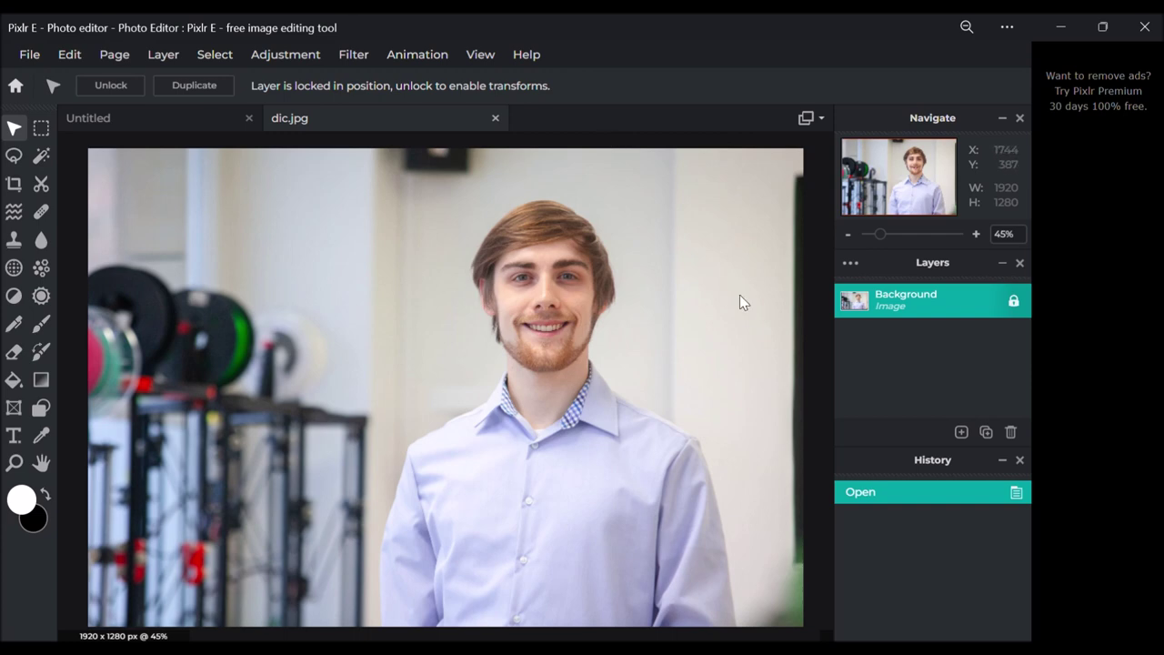
- Crop dic.jpg to a 1:1 square of 1280x1280, centred on the man
click(15, 184)
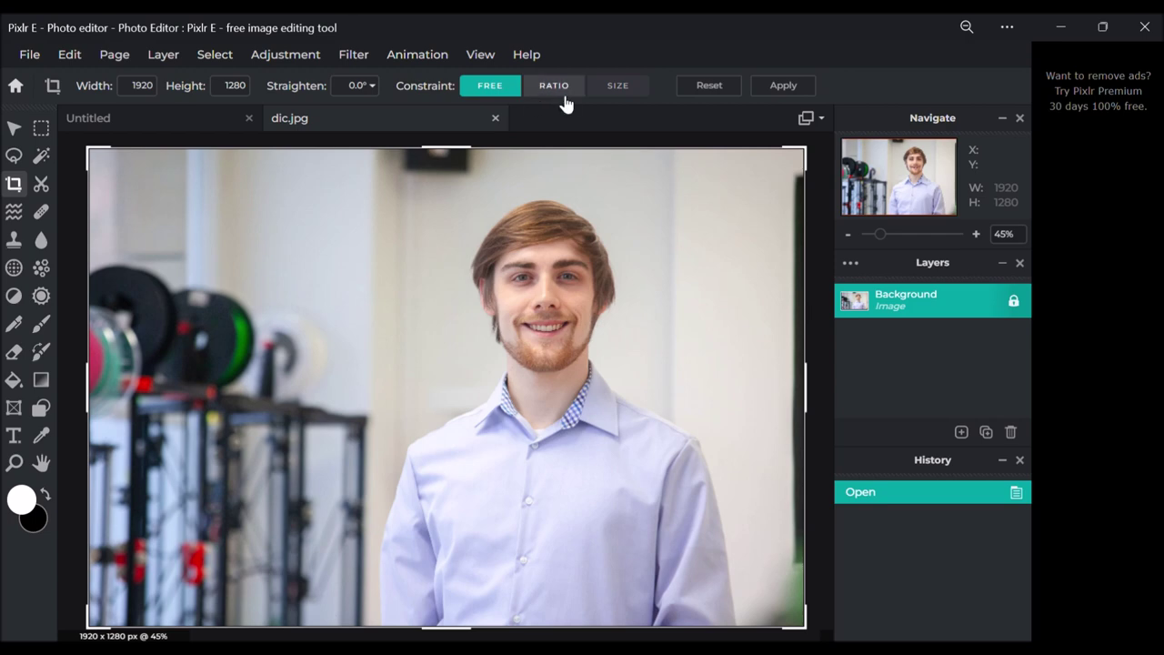
click(557, 88)
drag(458, 255, 551, 255)
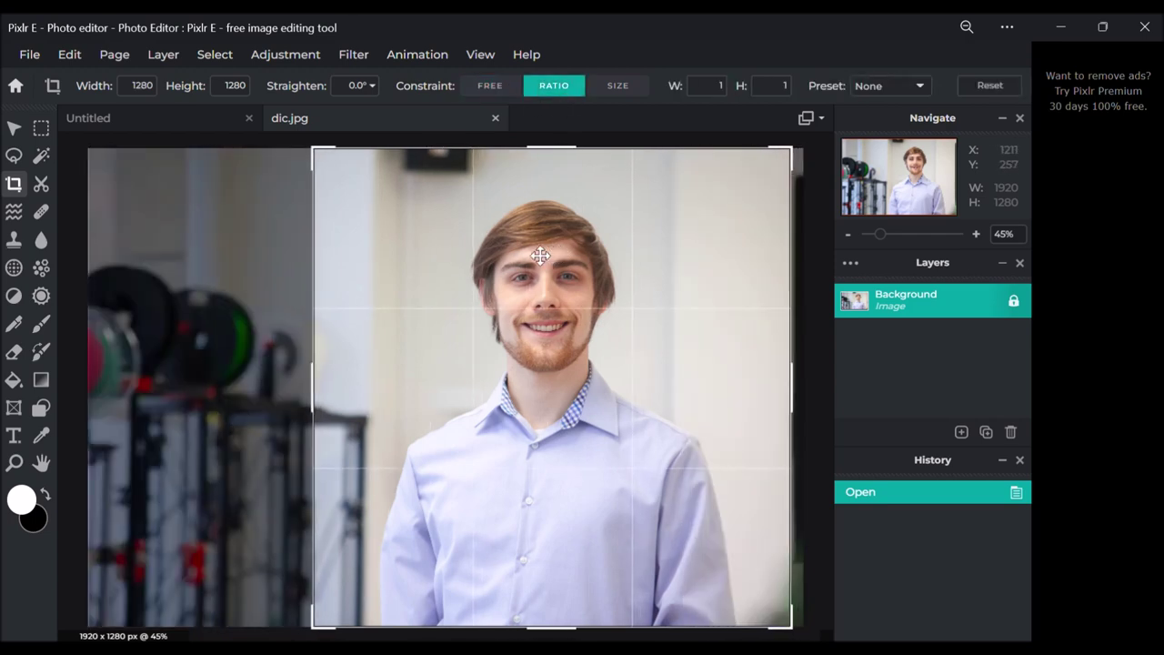
click(12, 135)
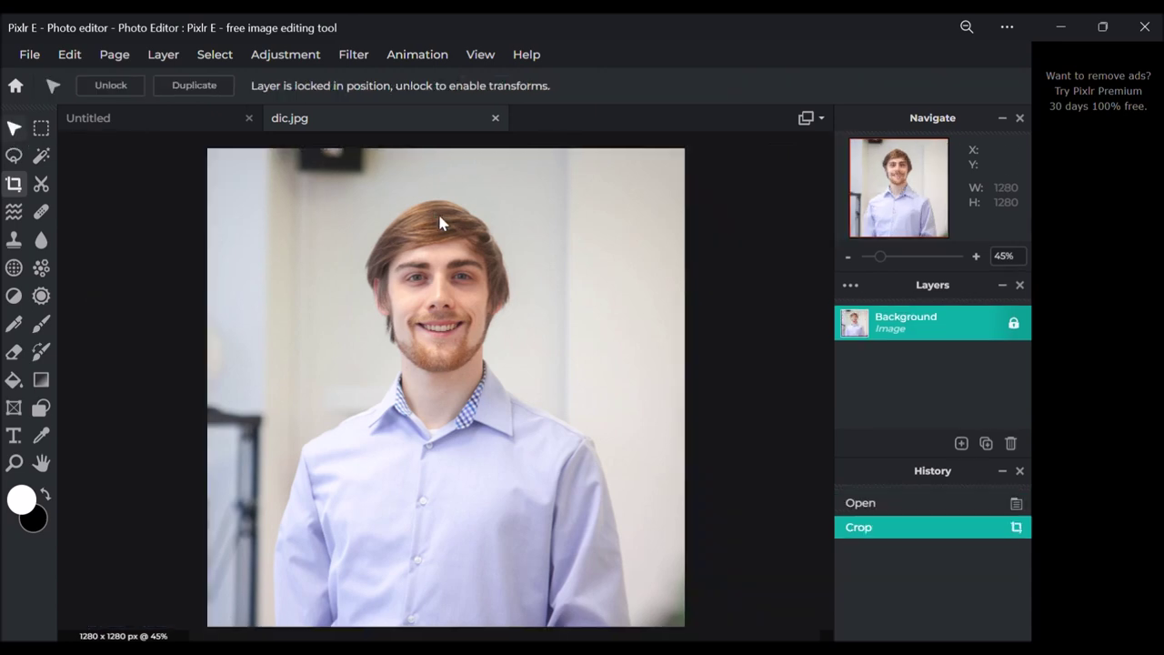
- Apply the Details > Clarity filter with Amount 51 to the square portrait
scroll(508, 280, up, 1)
scroll(508, 280, up, 1)
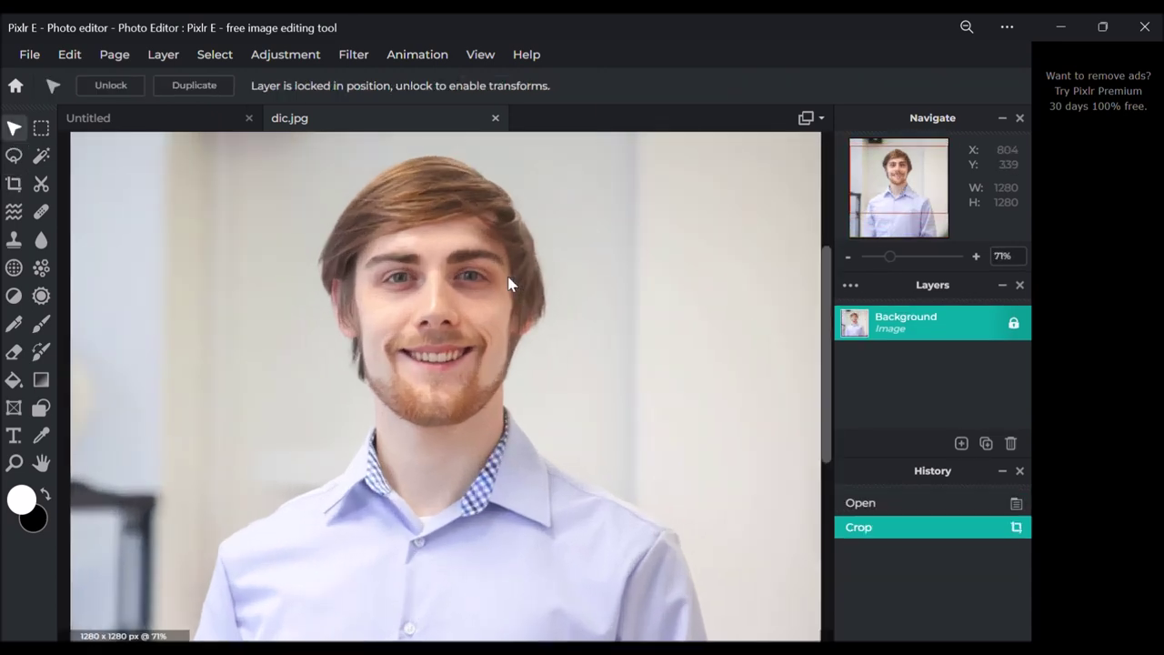
click(365, 60)
mouse_move(421, 106)
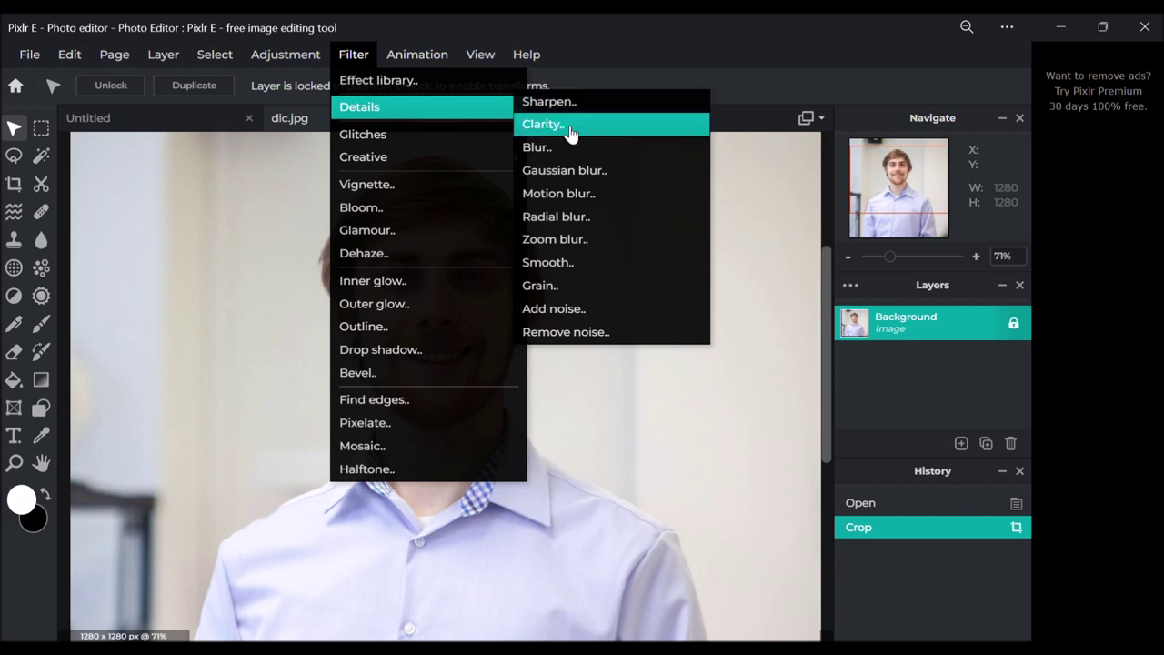
click(564, 127)
drag(516, 289, 660, 419)
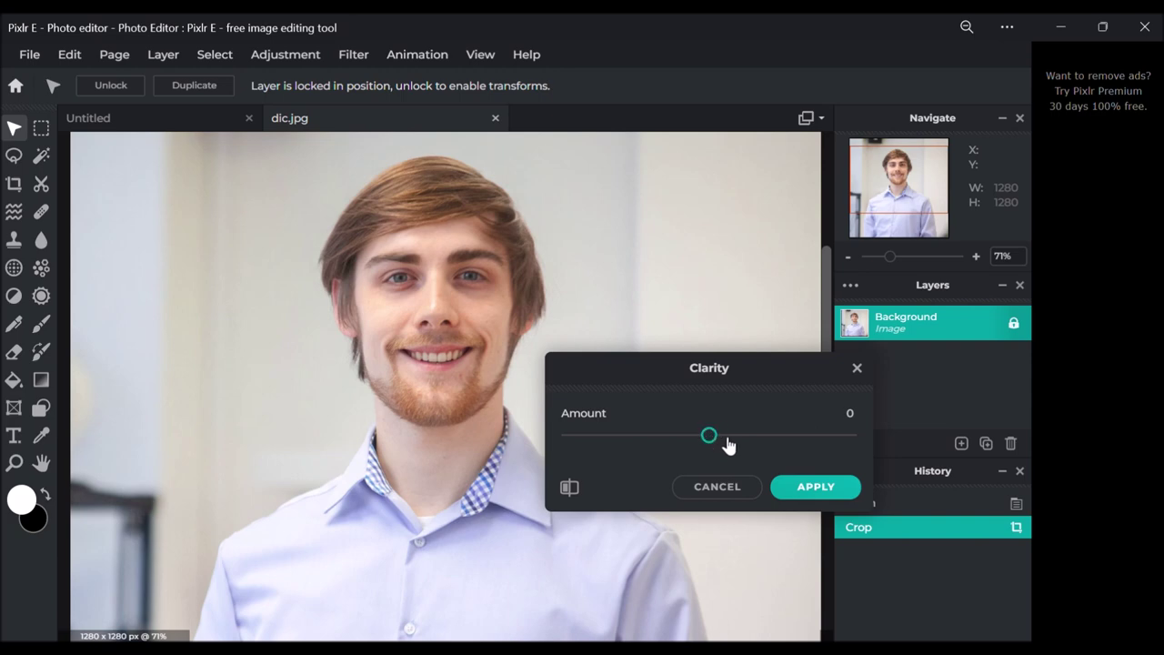
drag(718, 442, 789, 445)
click(830, 484)
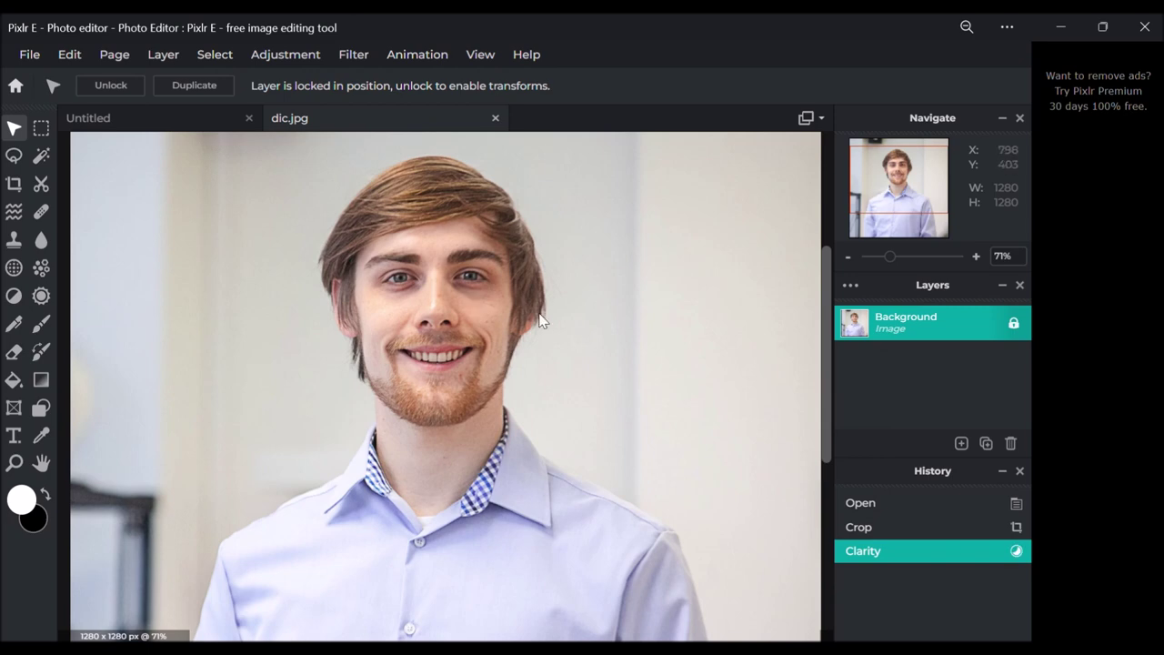
- Start saving the edited portrait from the File menu
scroll(539, 320, down, 2)
scroll(539, 320, down, 1)
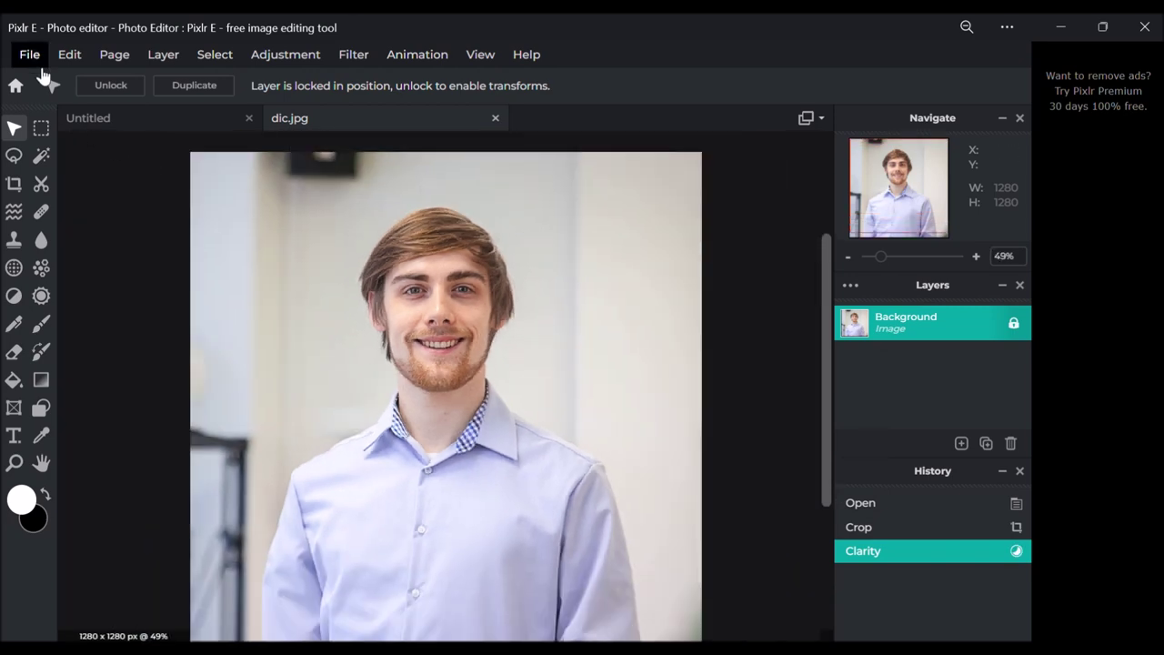
click(30, 55)
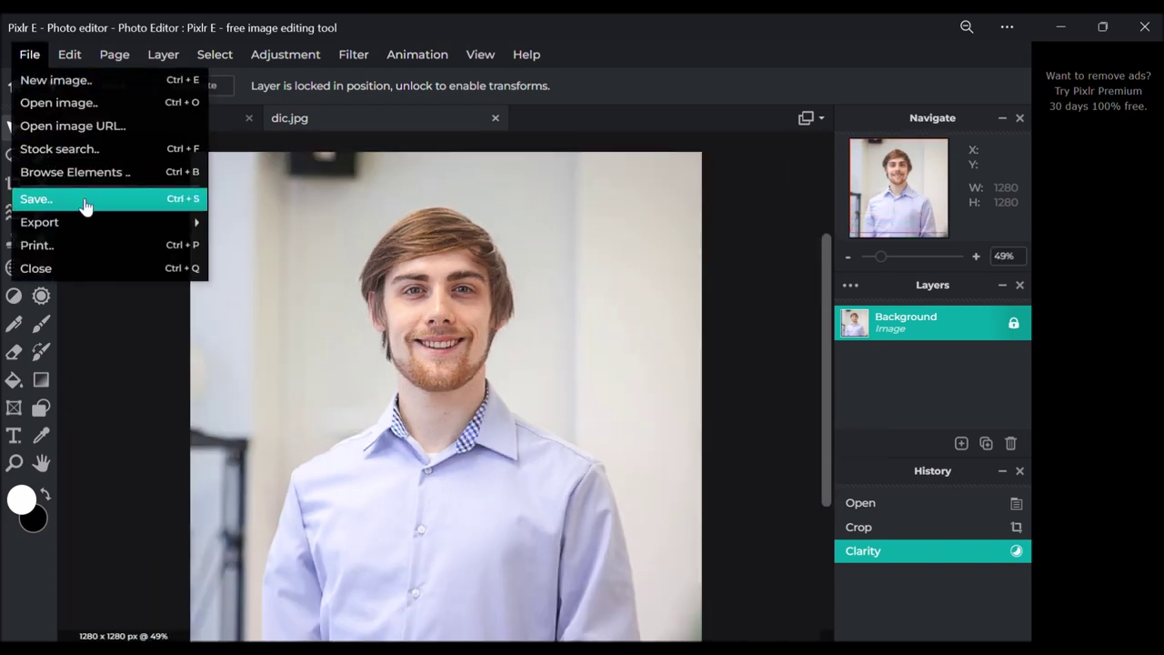
click(84, 206)
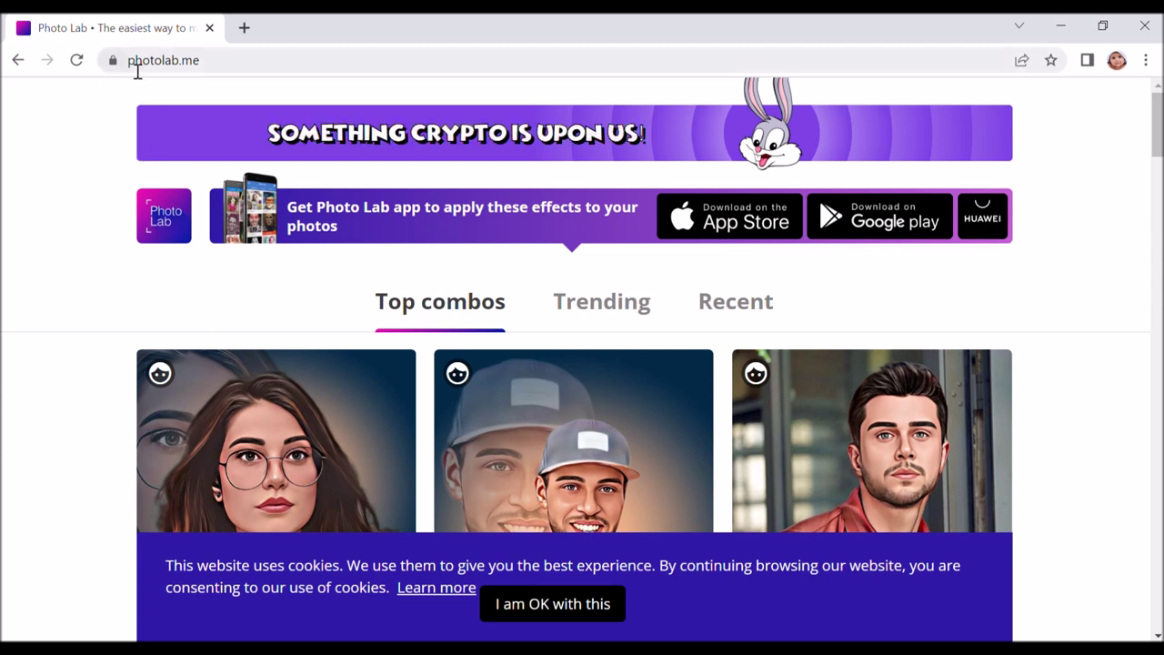
- Accept and dismiss Photo Lab's cookie notice with 'I am OK with this'
click(136, 63)
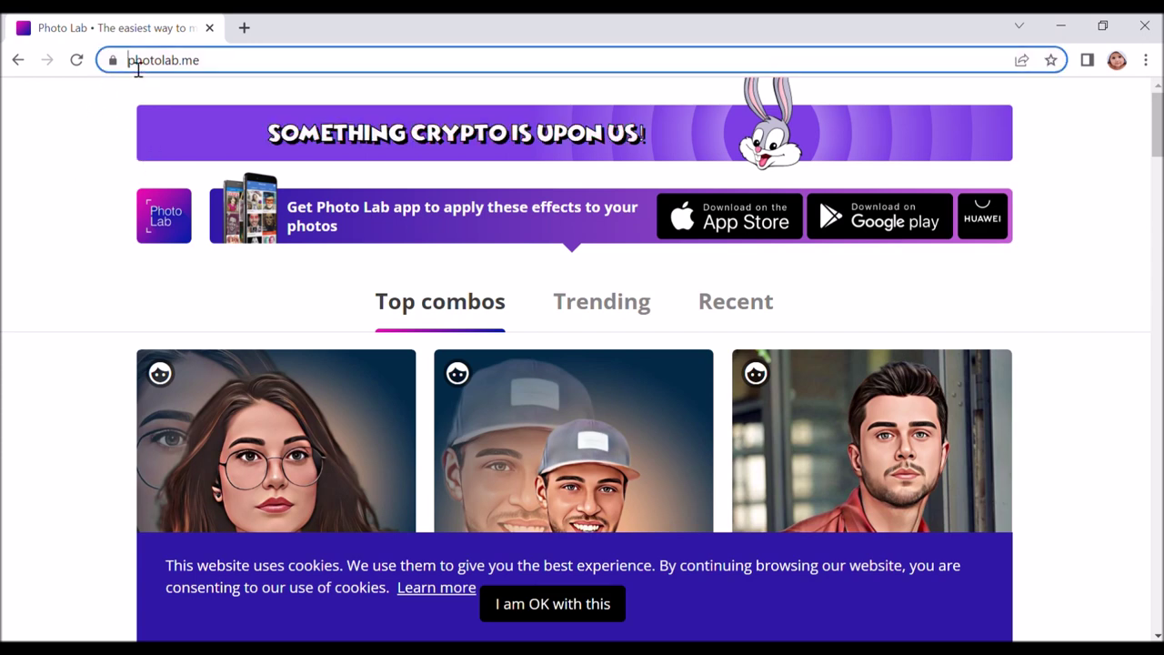
click(22, 147)
click(555, 604)
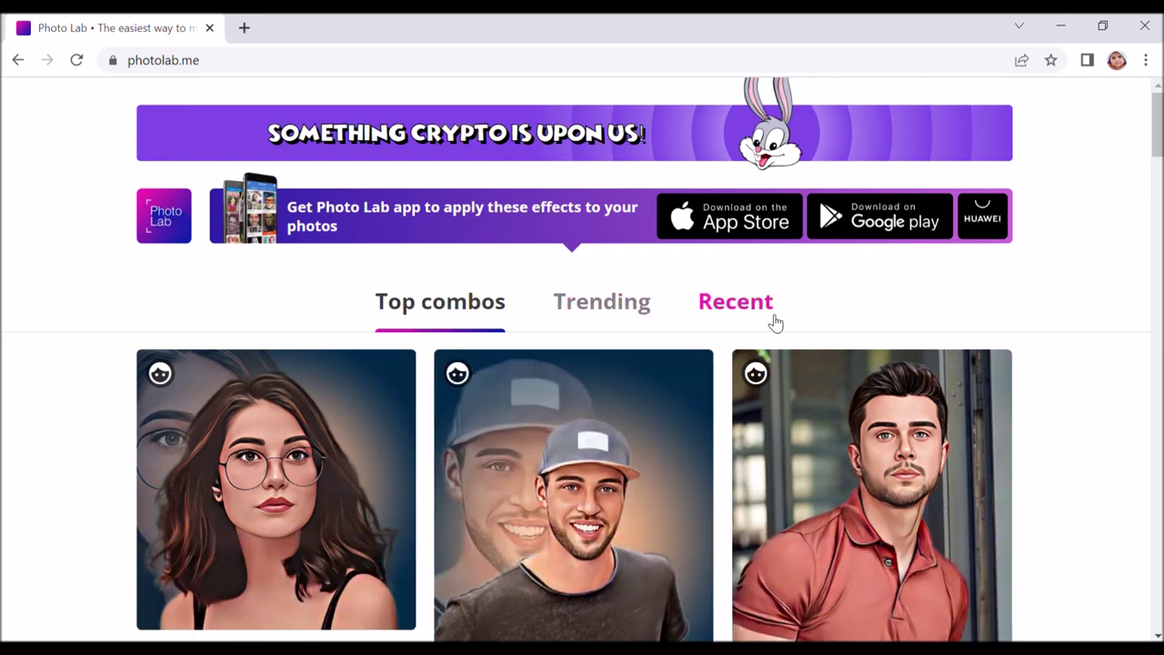
- Scroll down the Top combos gallery and open the bearded man painted portrait combo
scroll(789, 385, down, 3)
scroll(789, 385, down, 2)
scroll(788, 384, down, 1)
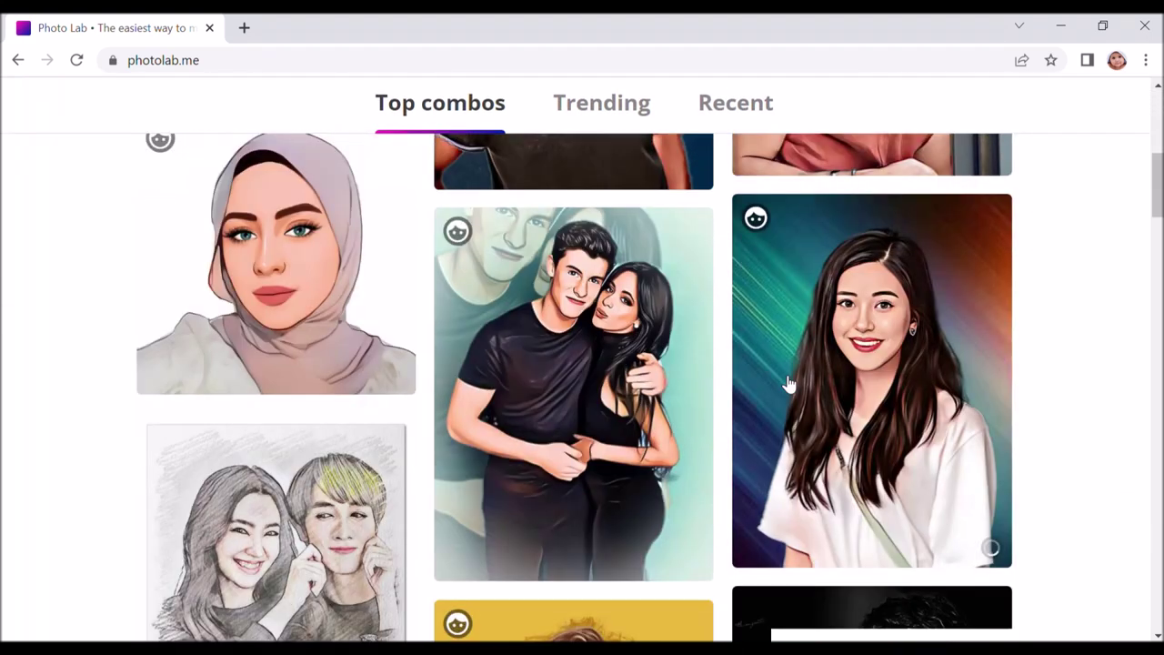
scroll(788, 382, down, 1)
scroll(787, 382, down, 2)
scroll(787, 382, down, 1)
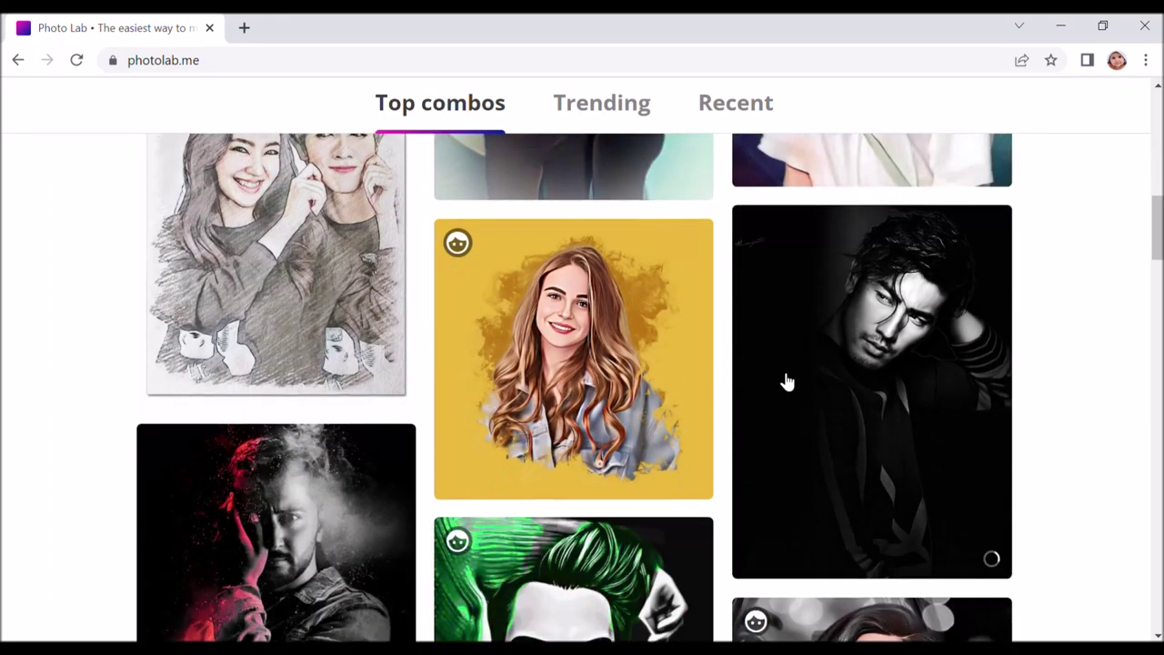
scroll(788, 382, down, 1)
scroll(787, 382, down, 2)
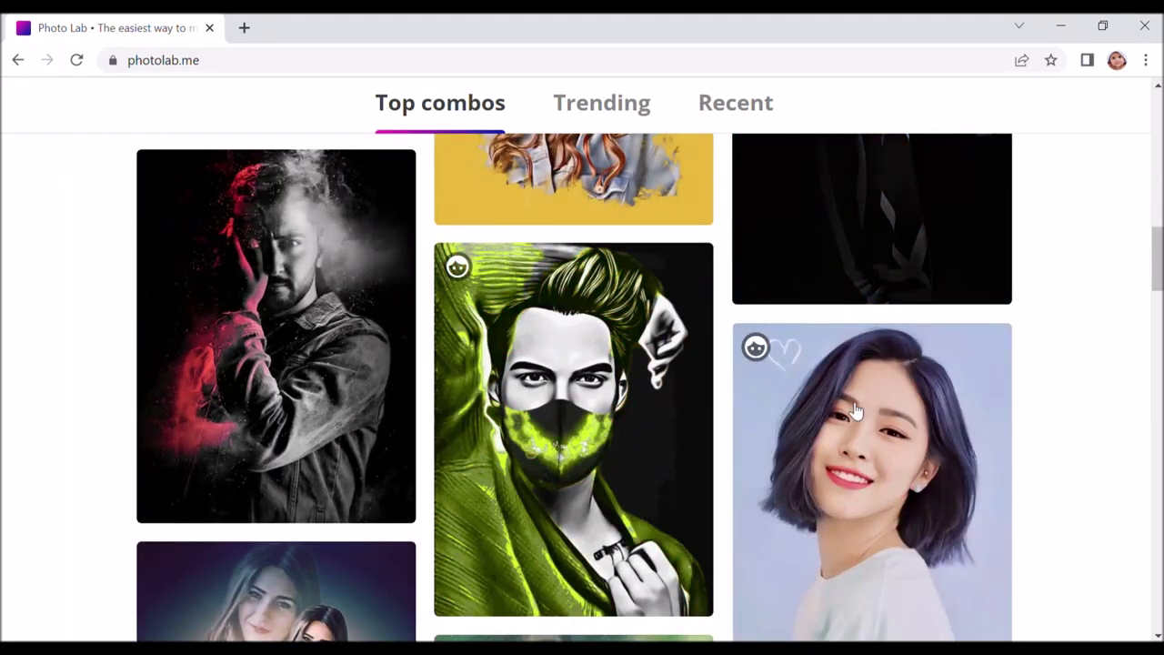
scroll(1100, 414, down, 3)
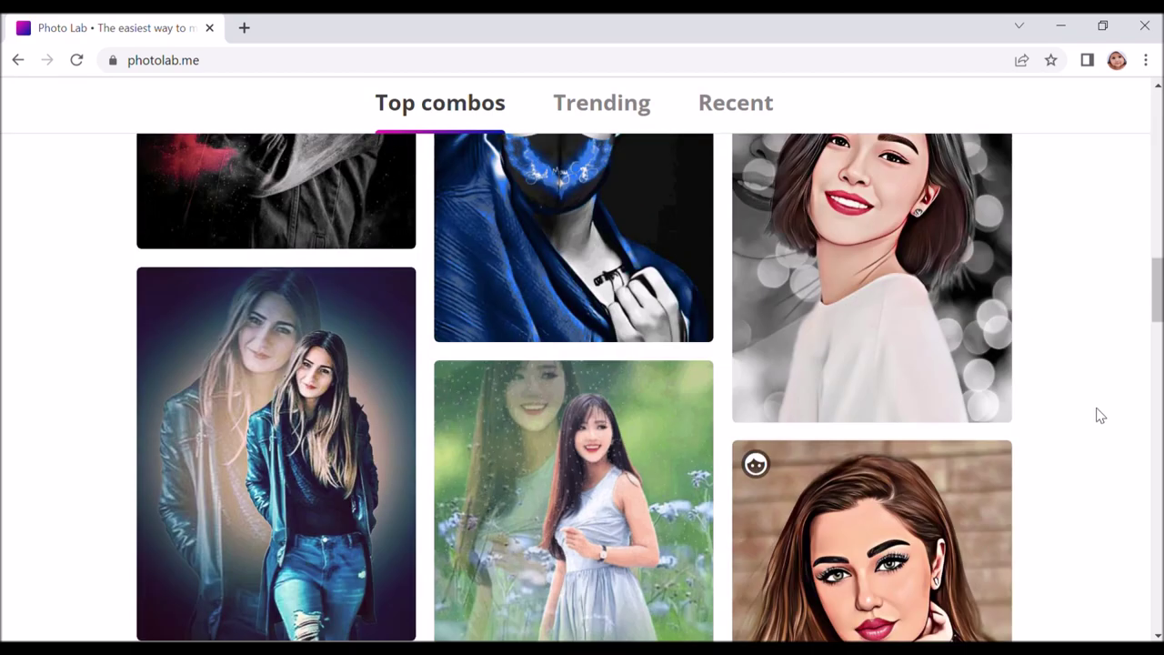
scroll(1097, 413, down, 2)
scroll(1099, 415, down, 3)
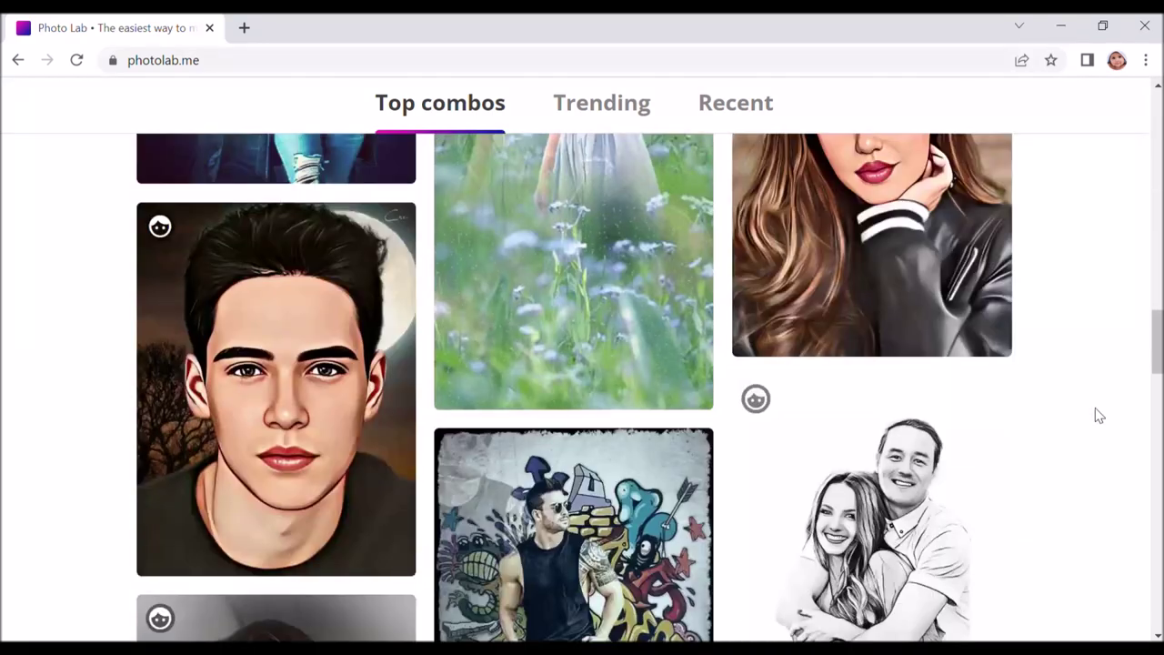
scroll(1099, 415, down, 2)
scroll(1098, 414, down, 2)
scroll(1098, 415, down, 3)
scroll(1096, 415, down, 1)
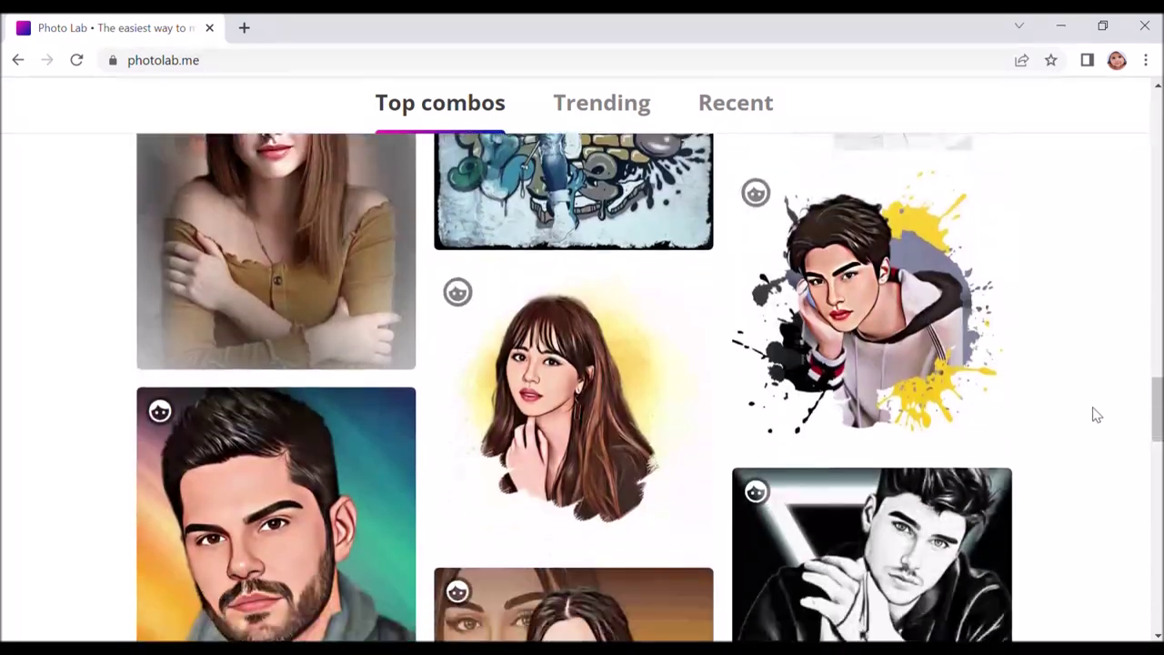
scroll(1095, 415, down, 2)
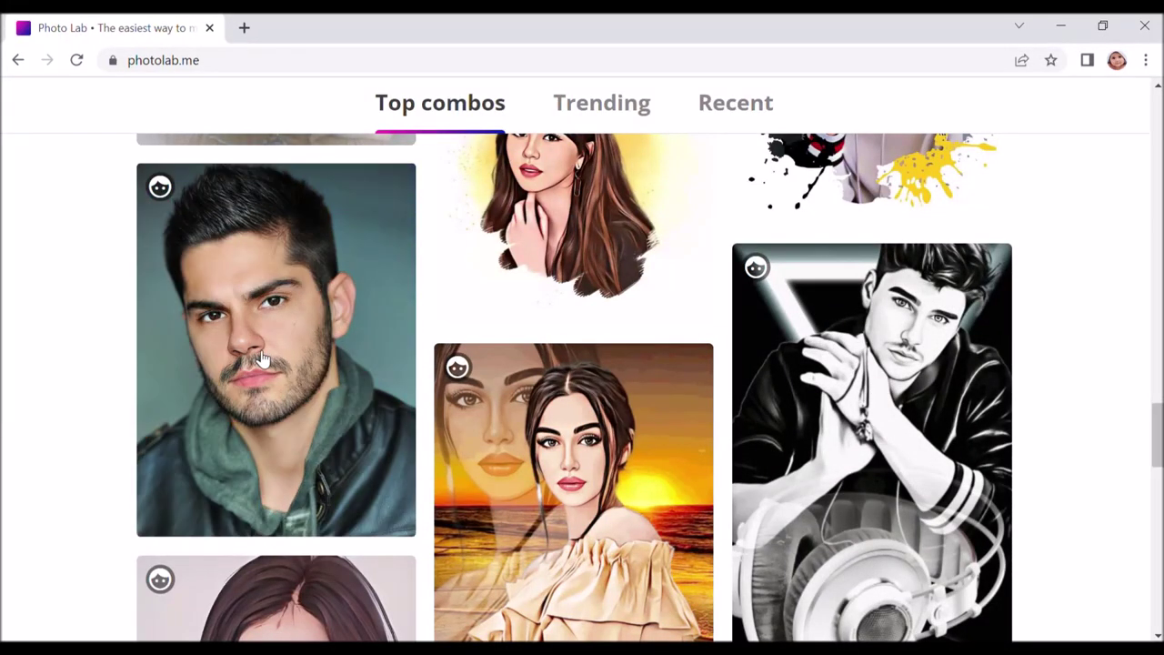
click(261, 360)
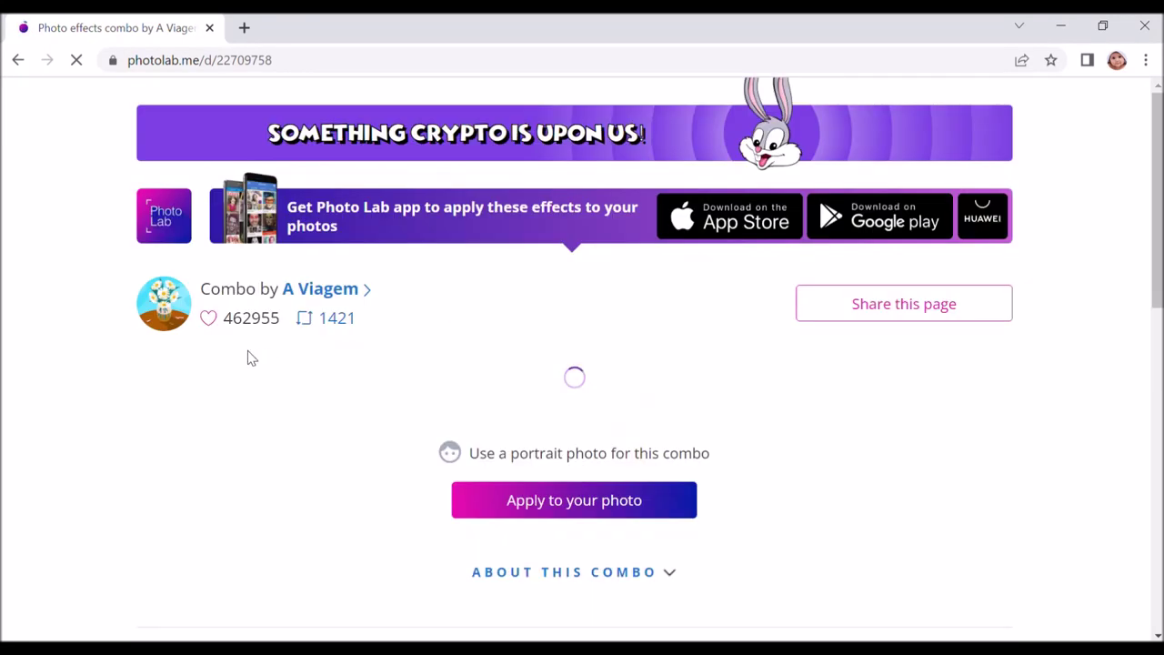
- Upload the man's photo to the bearded man combo via 'Apply to your photo'
scroll(2, 363, down, 1)
scroll(2, 364, down, 1)
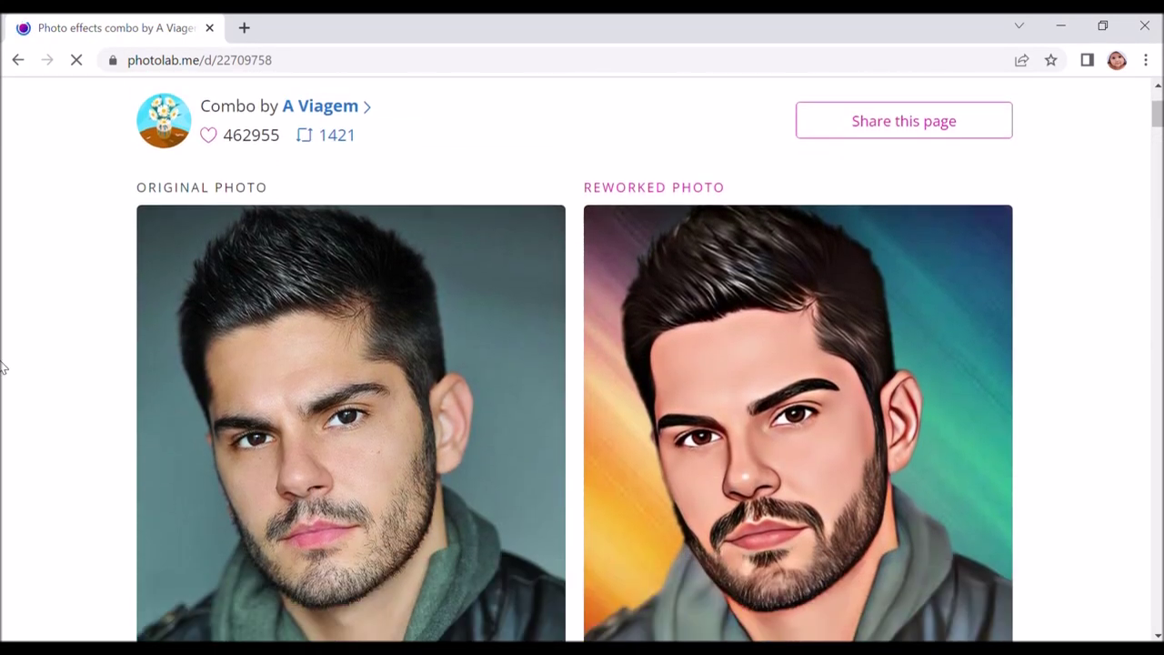
scroll(2, 363, down, 1)
scroll(2, 367, down, 2)
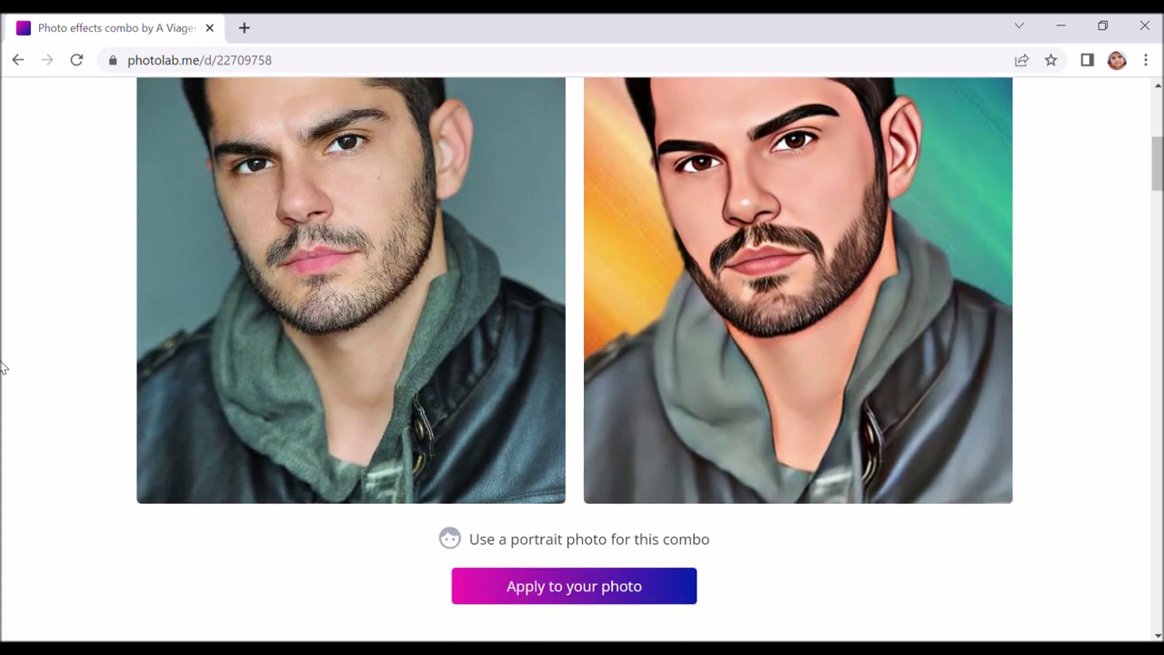
scroll(2, 367, down, 1)
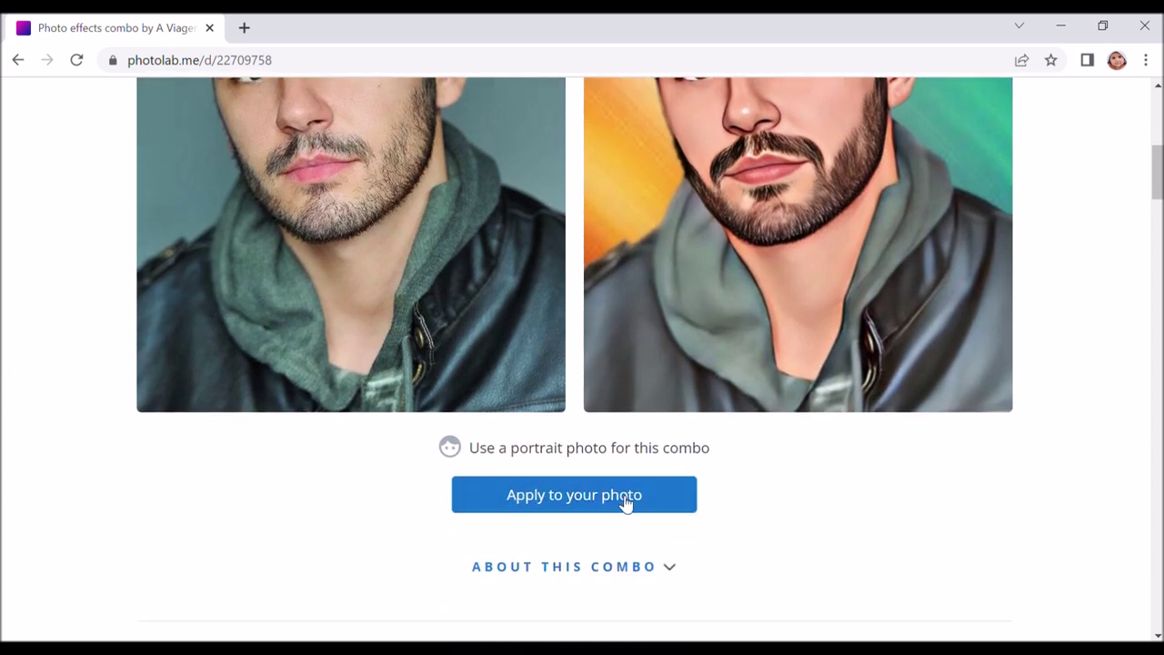
click(589, 505)
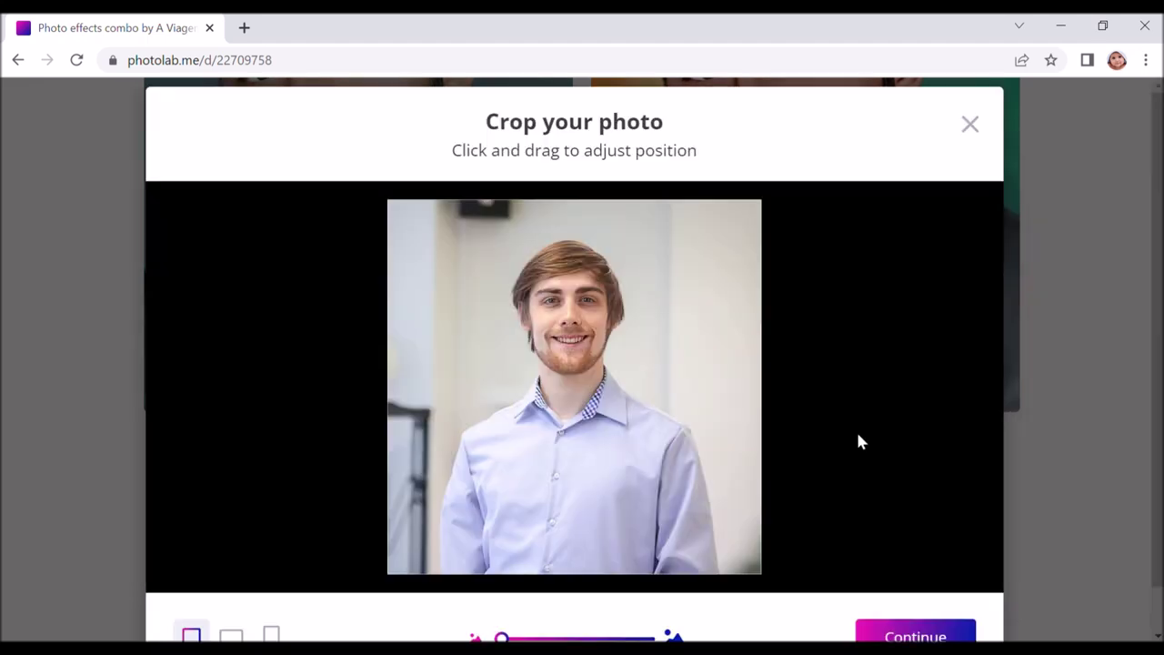
- Choose the tall portrait crop shape and continue to process the effect
click(231, 634)
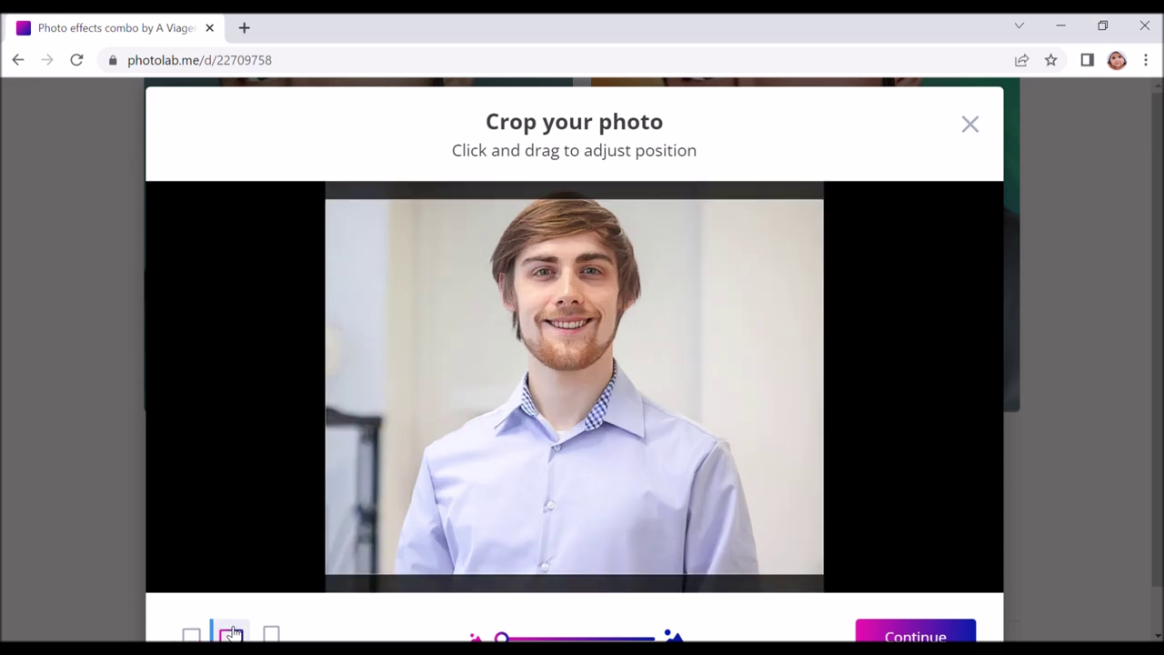
click(273, 633)
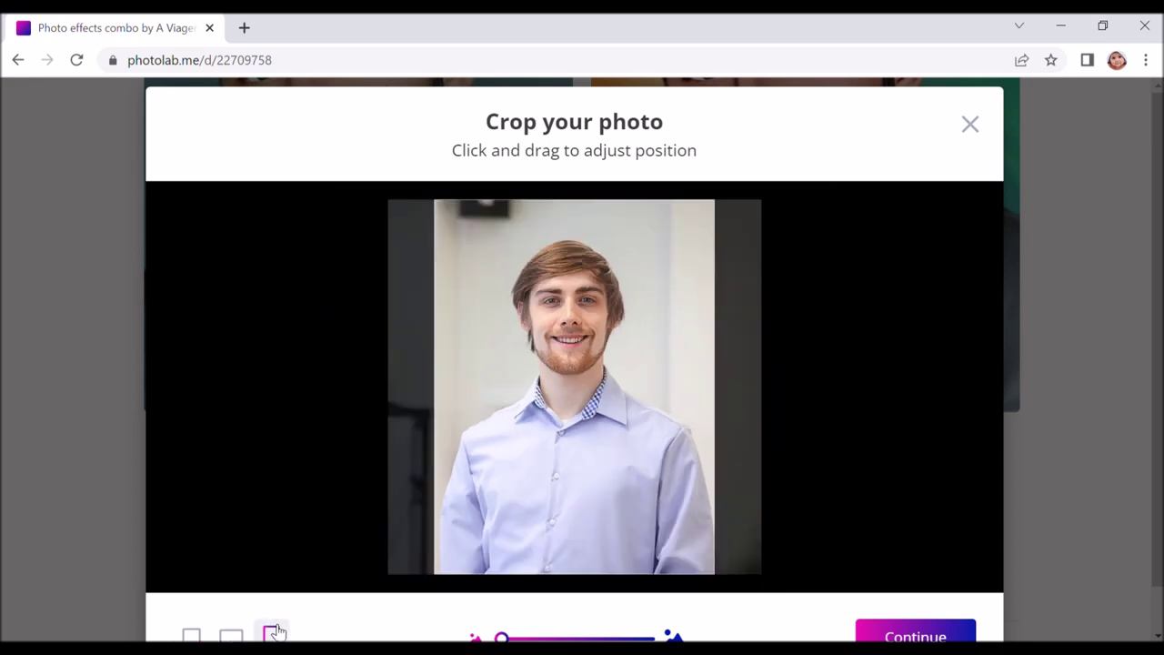
click(914, 631)
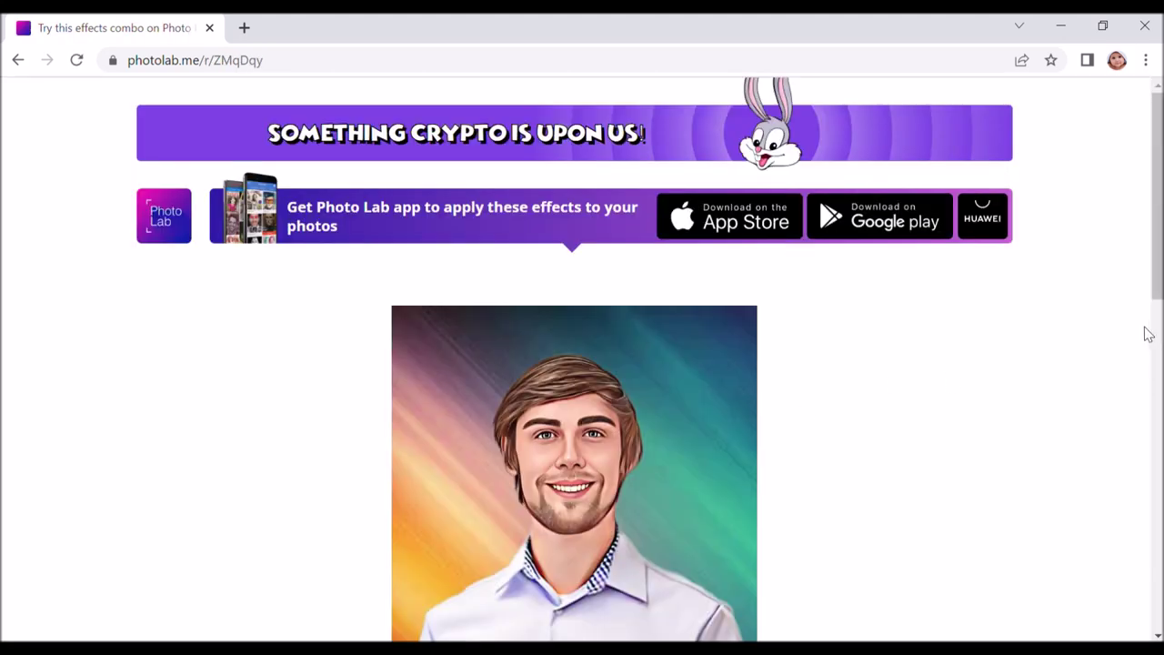
- Download the cartoonized portrait result as a JPEG
scroll(931, 354, down, 1)
scroll(927, 353, down, 1)
scroll(920, 356, down, 2)
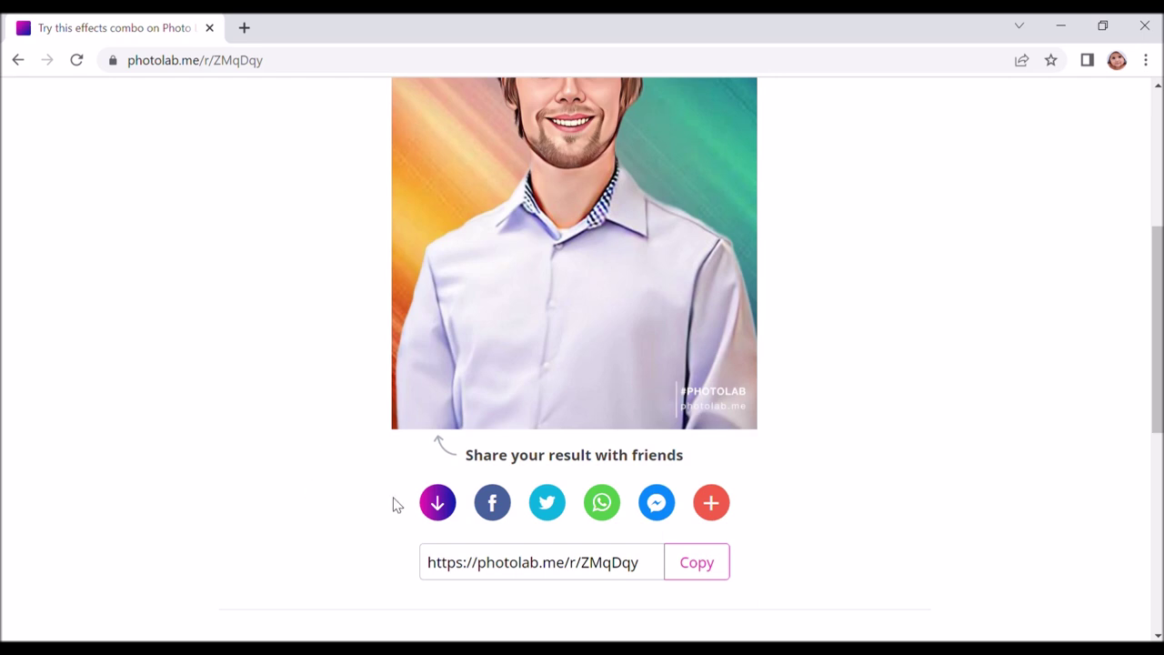
click(445, 510)
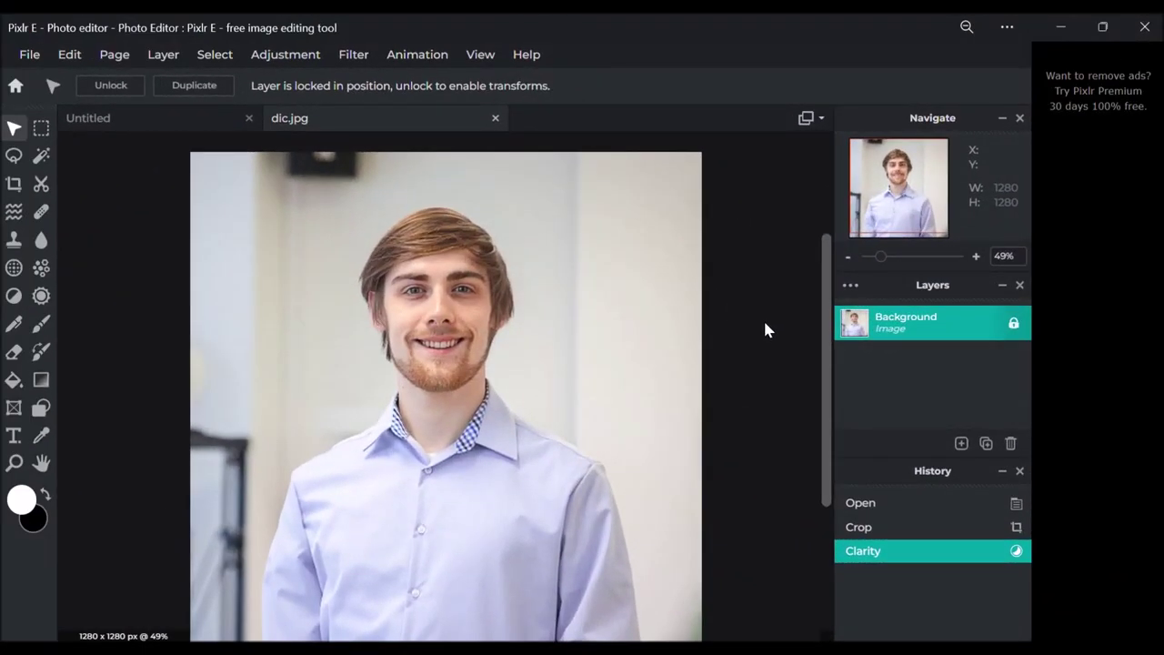
- Create a new 1000x1000 Art grid image with a white background
click(29, 54)
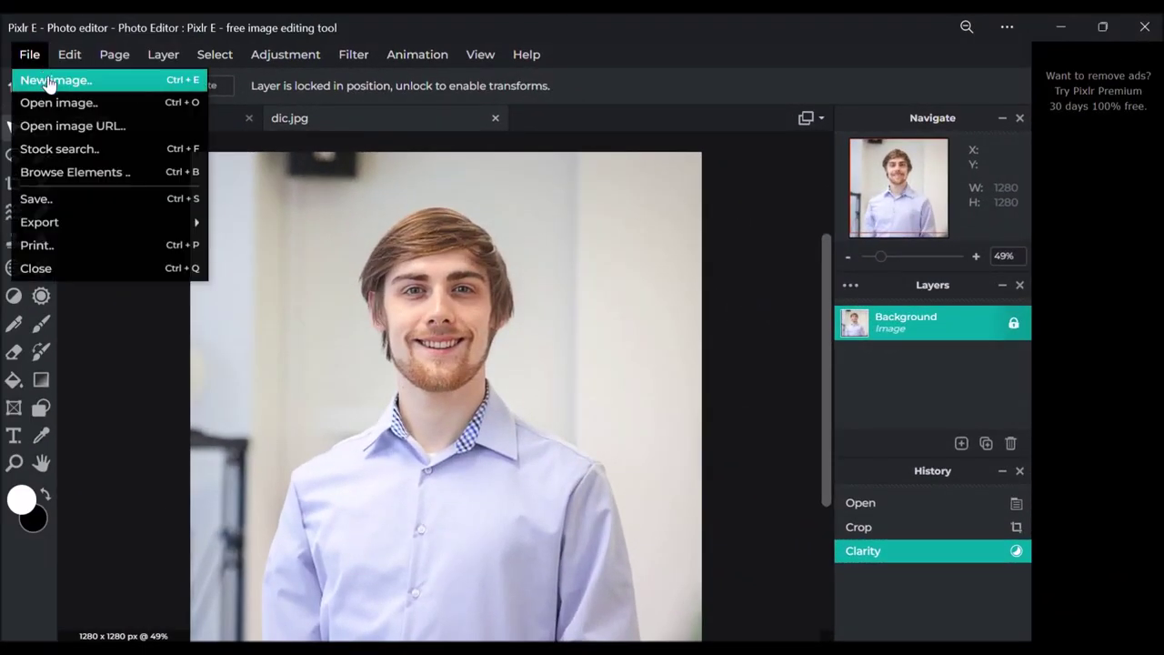
click(45, 80)
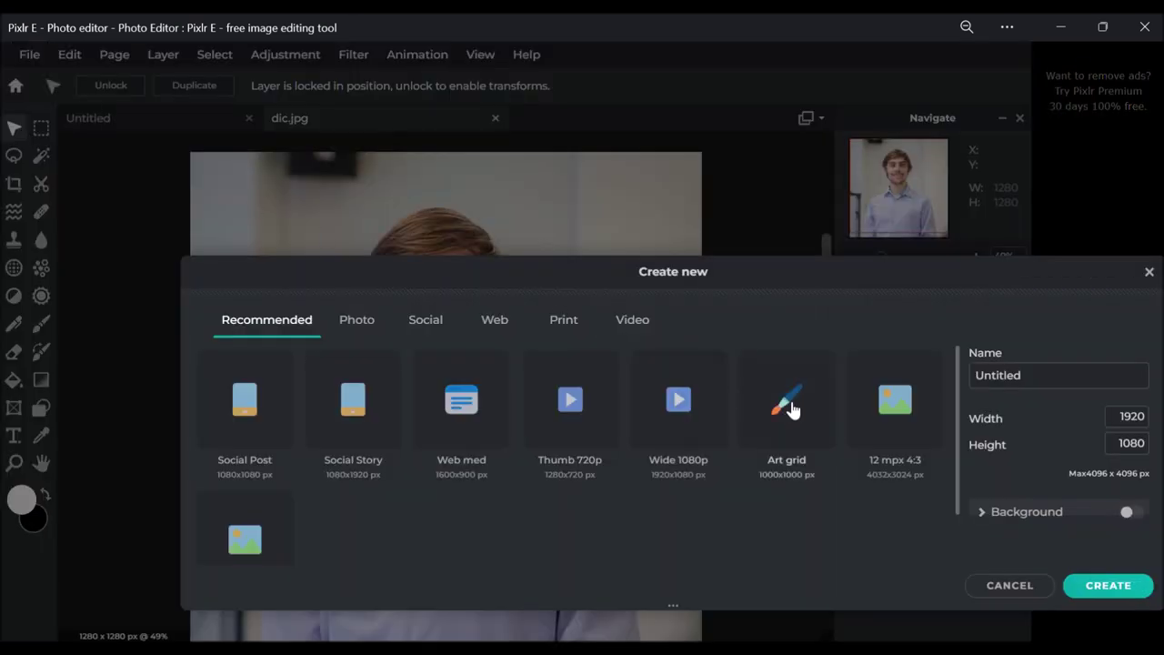
drag(779, 288, 646, 237)
click(673, 350)
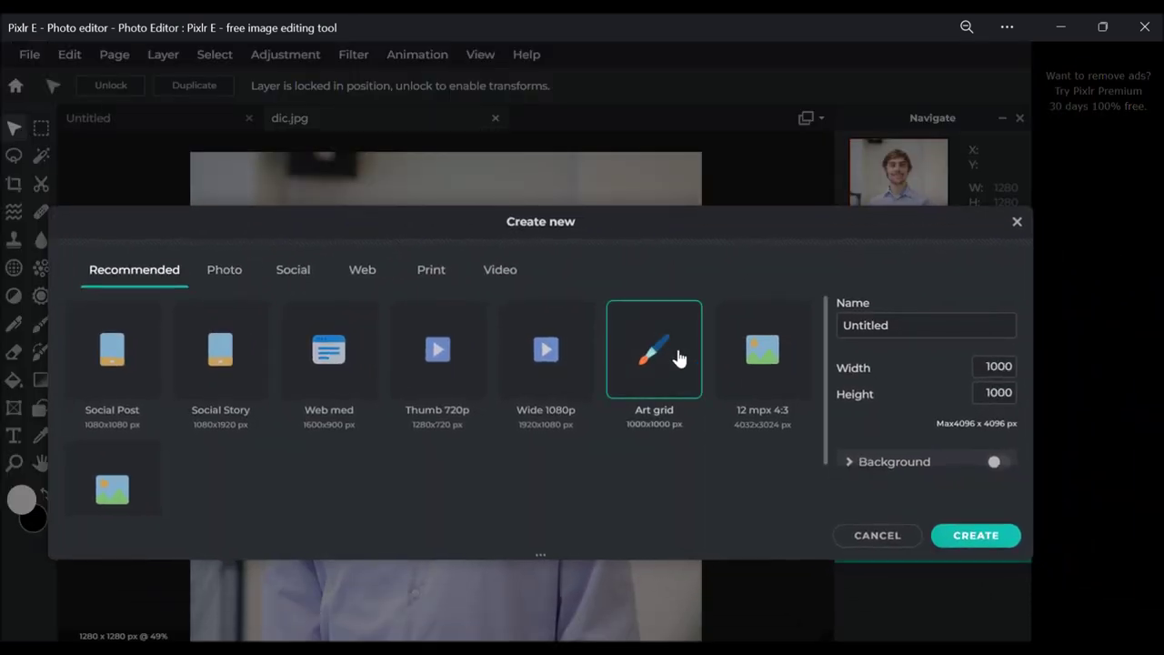
click(1001, 461)
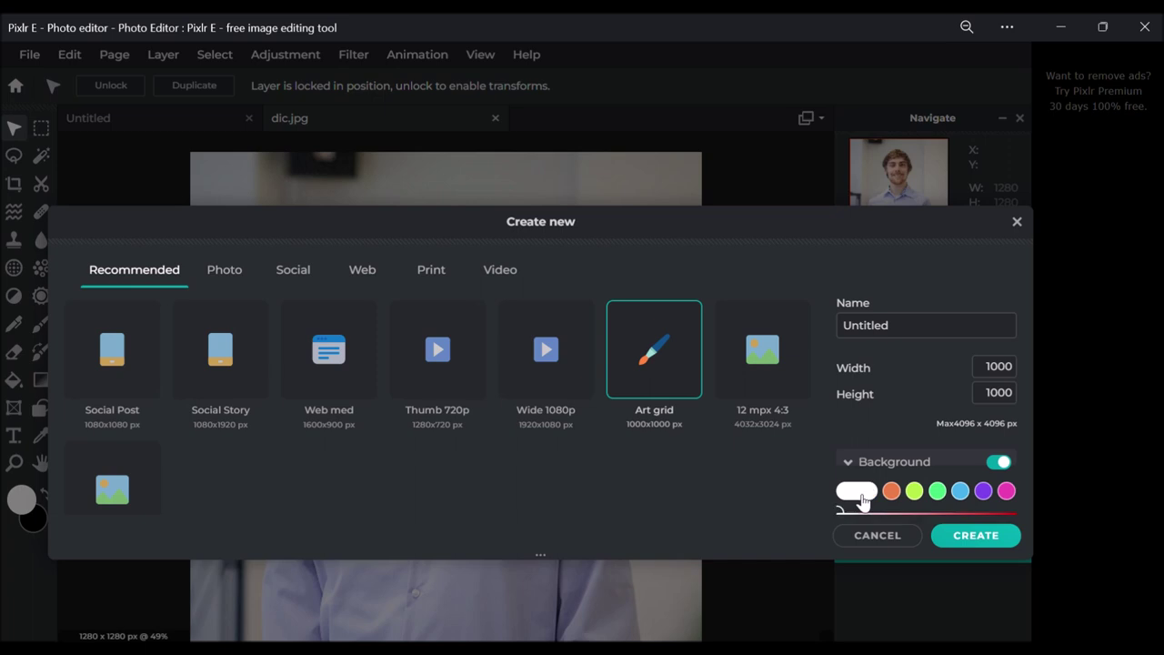
click(975, 537)
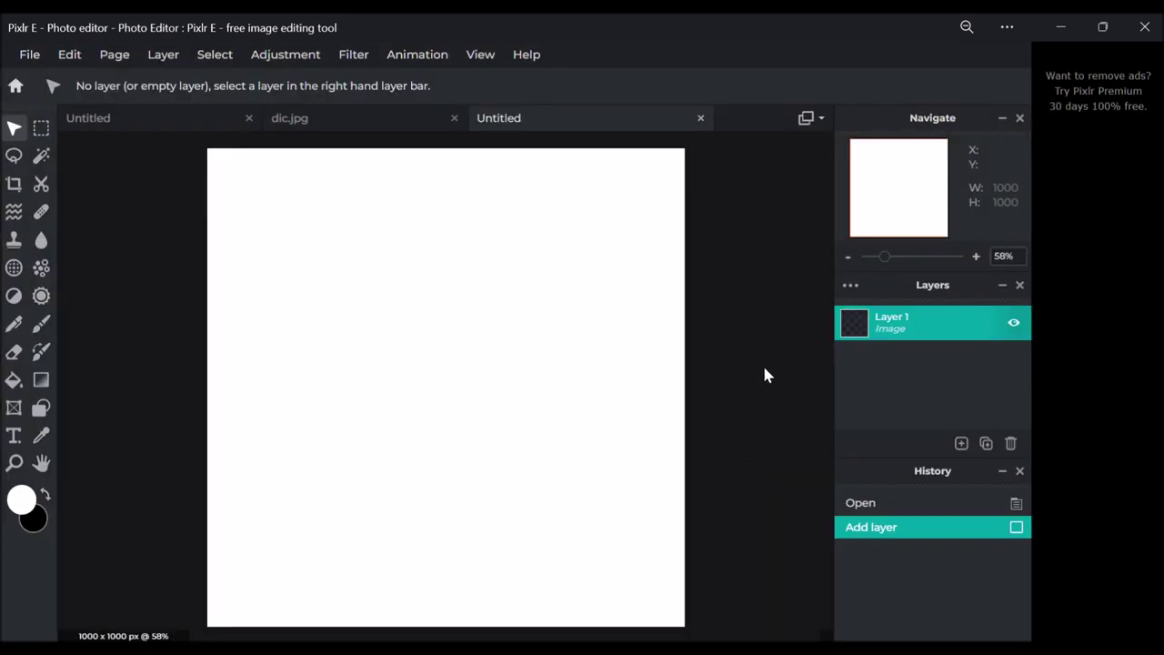
- Add the cartoon portrait file to the canvas as an image layer
click(170, 58)
click(225, 126)
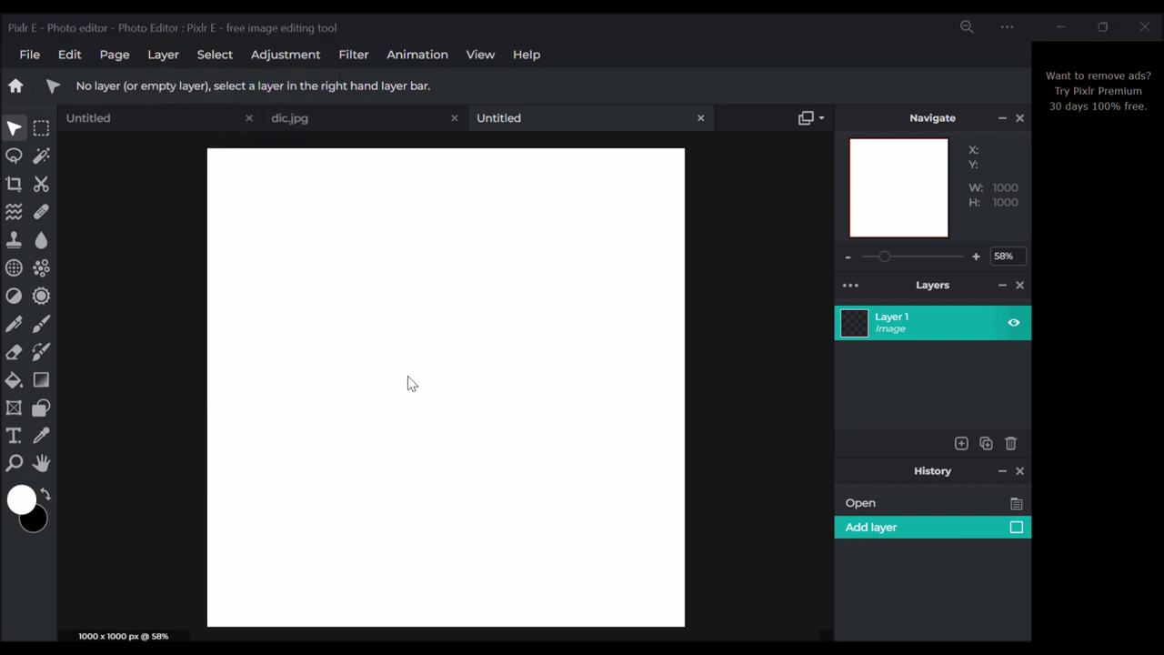
click(607, 582)
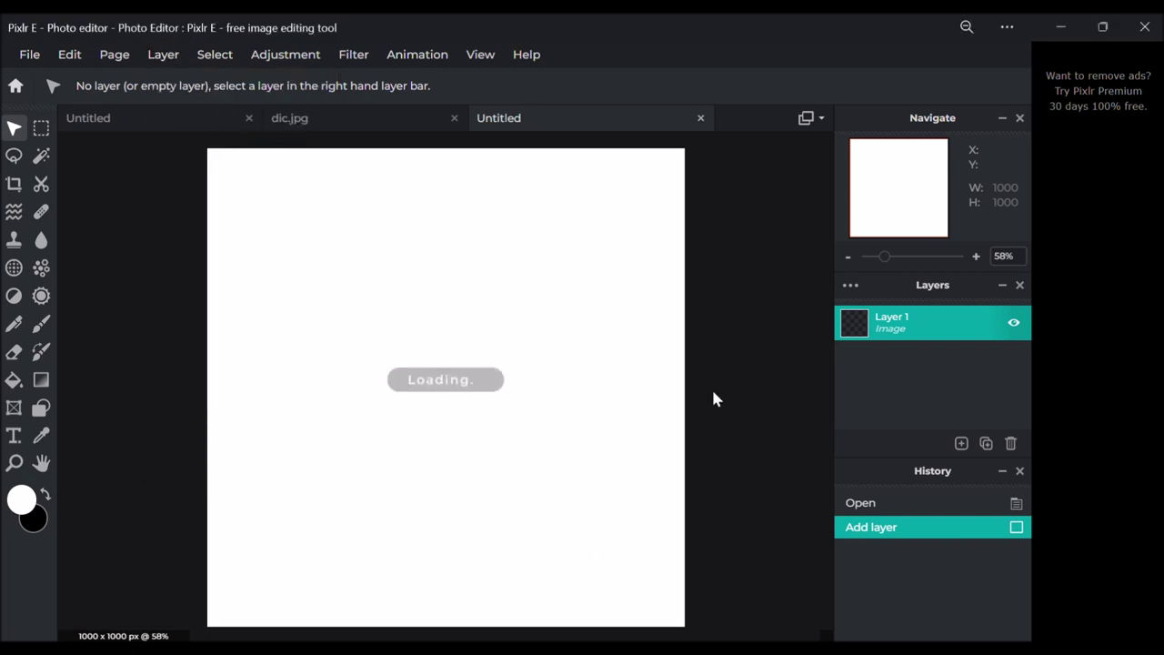
- Shrink the portrait to about 625x834 and centre it horizontally near the canvas top
drag(634, 136, 564, 232)
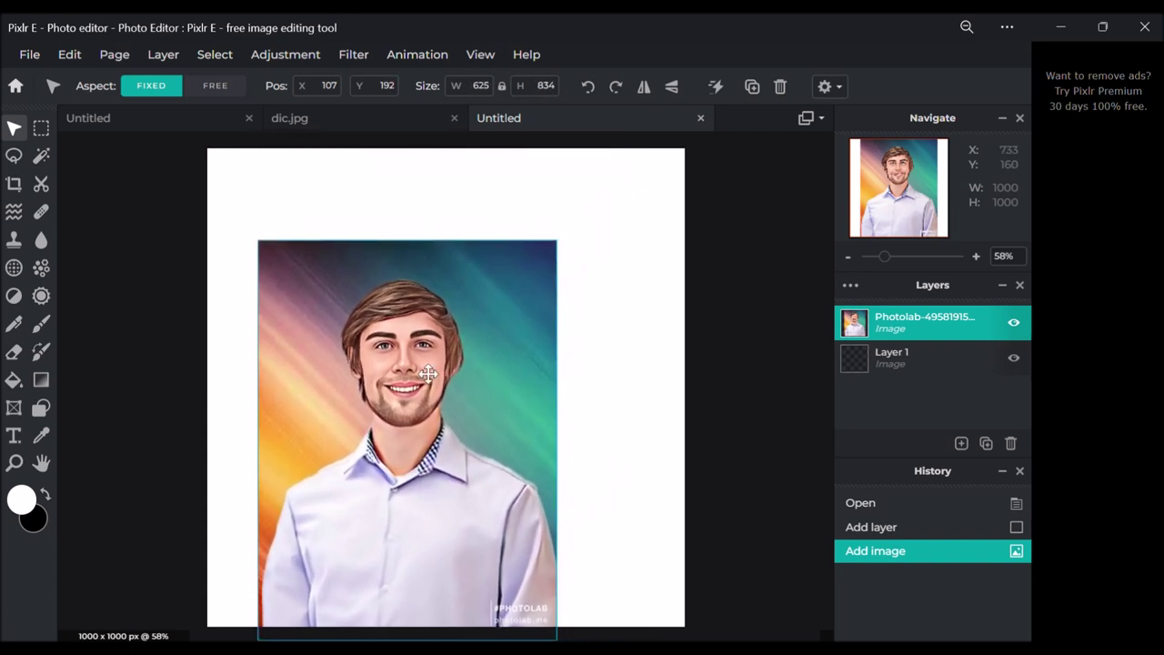
drag(428, 354, 461, 307)
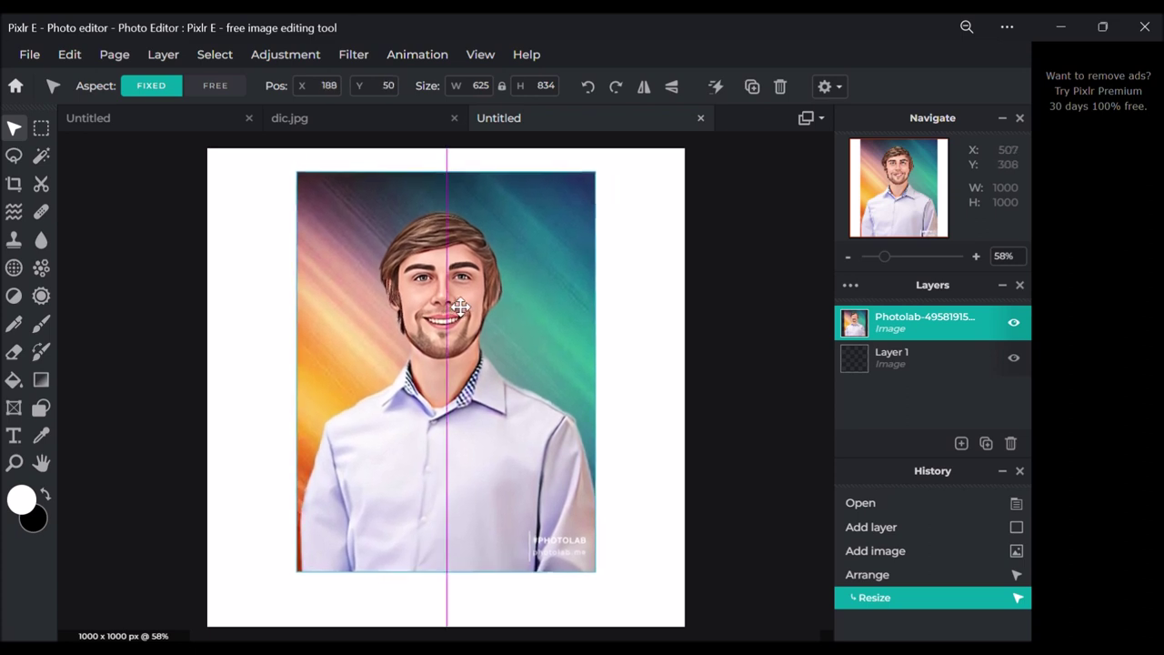
drag(463, 305, 463, 305)
drag(892, 261, 900, 259)
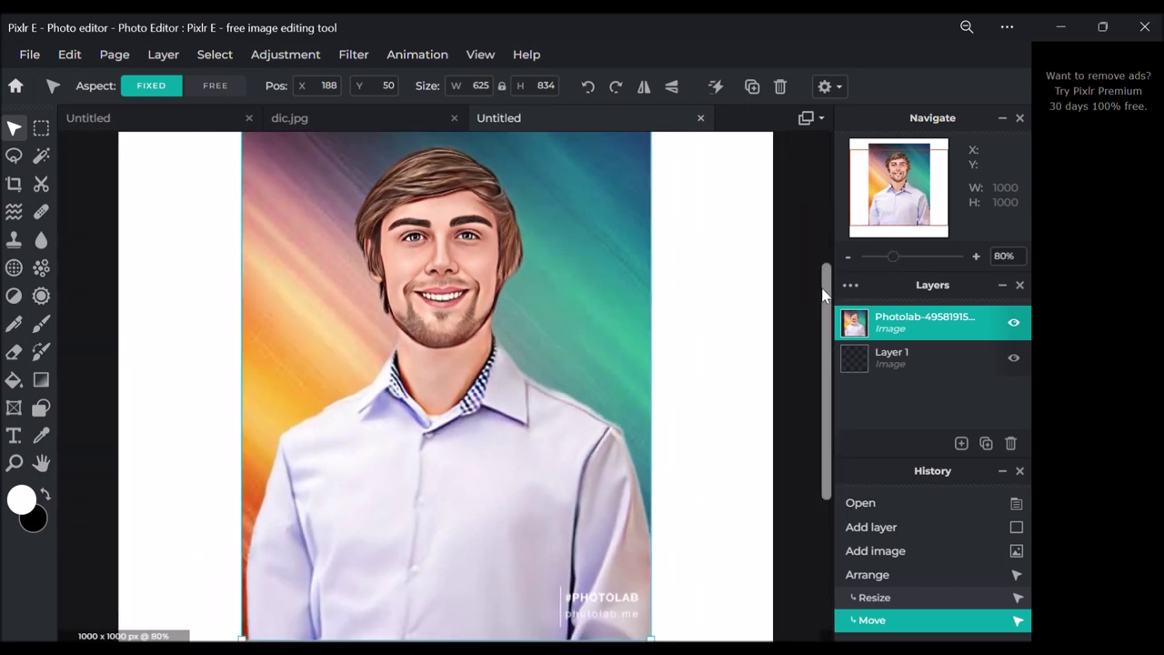
scroll(829, 242, up, 1)
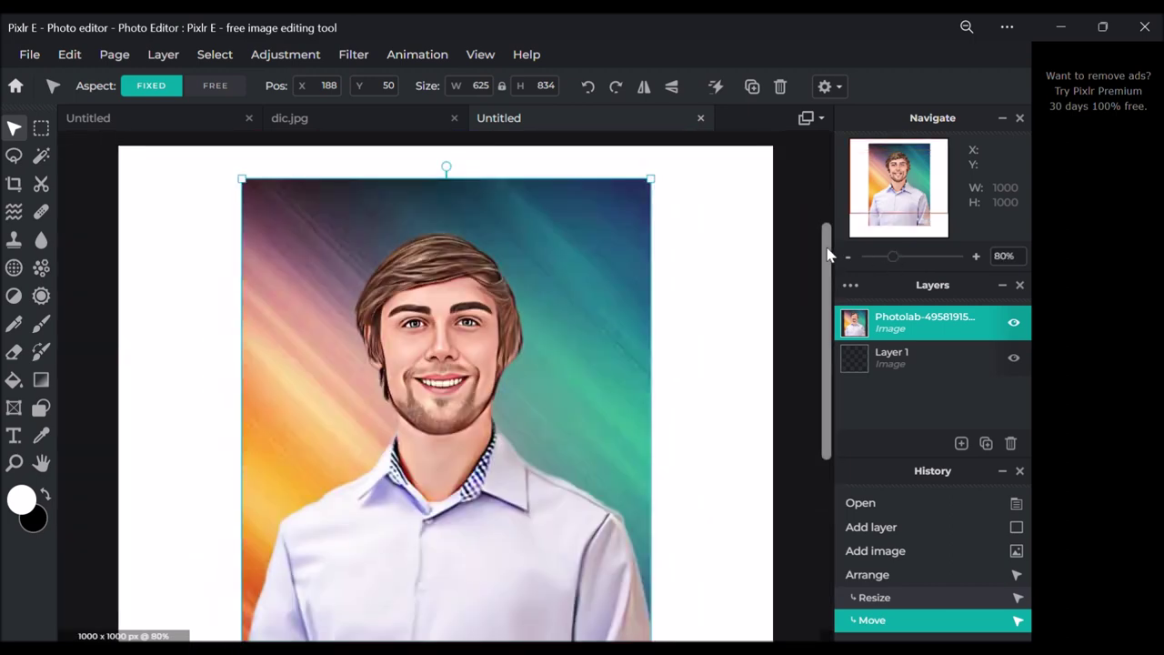
- Duplicate the portrait layer in the Layers panel
click(727, 278)
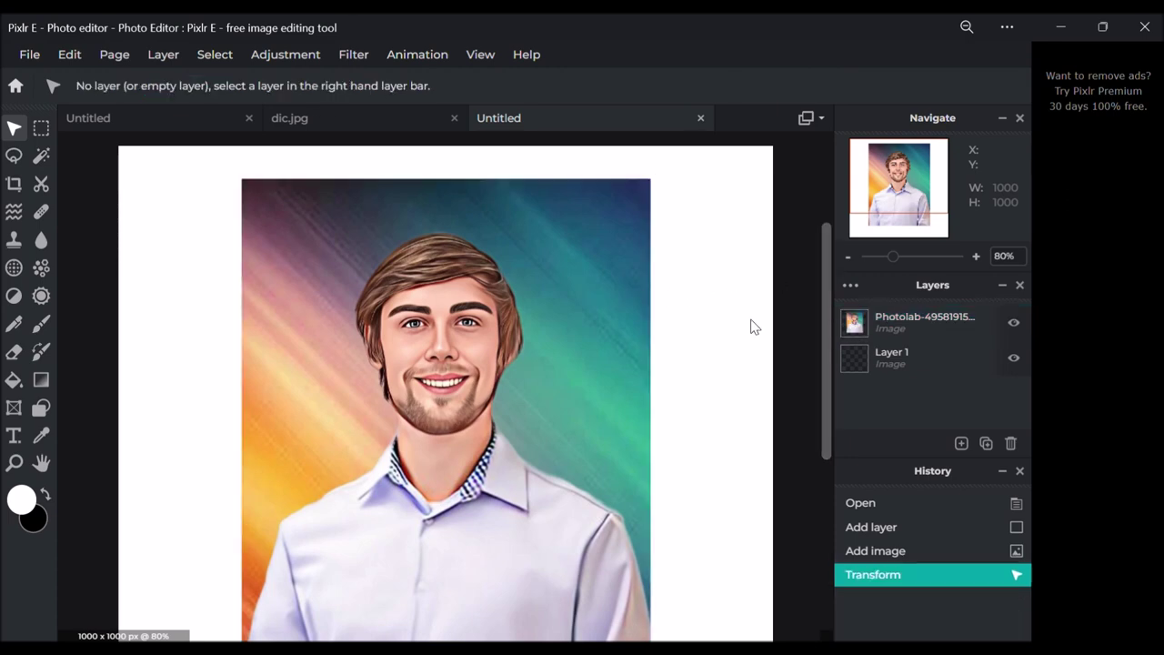
click(923, 329)
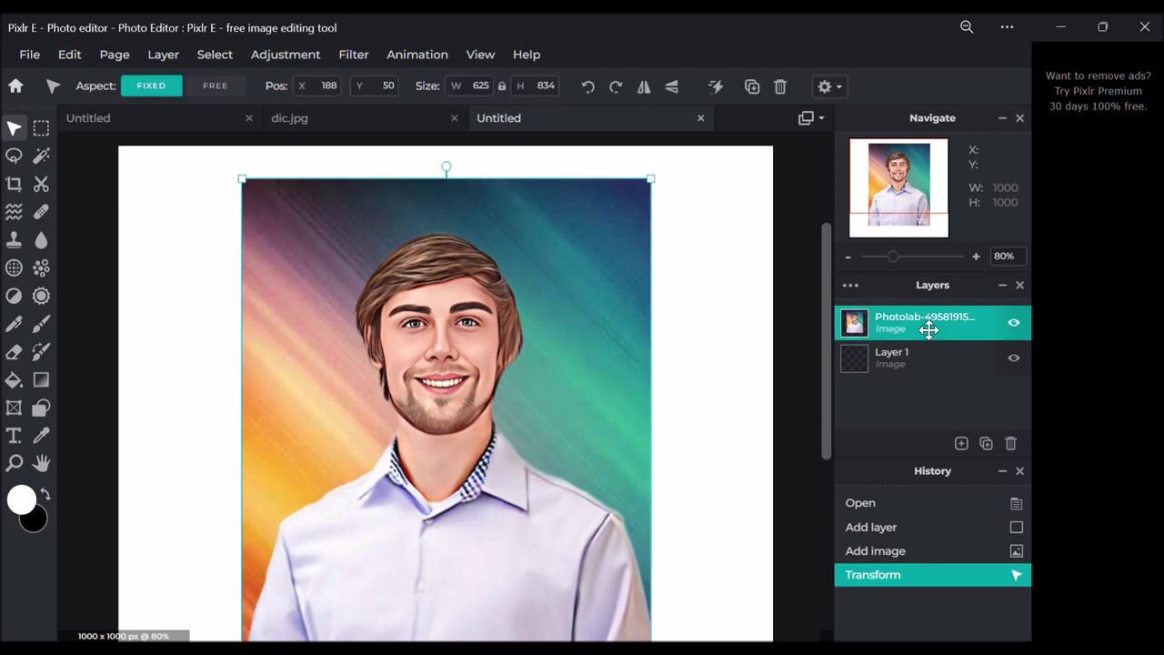
click(986, 444)
click(961, 442)
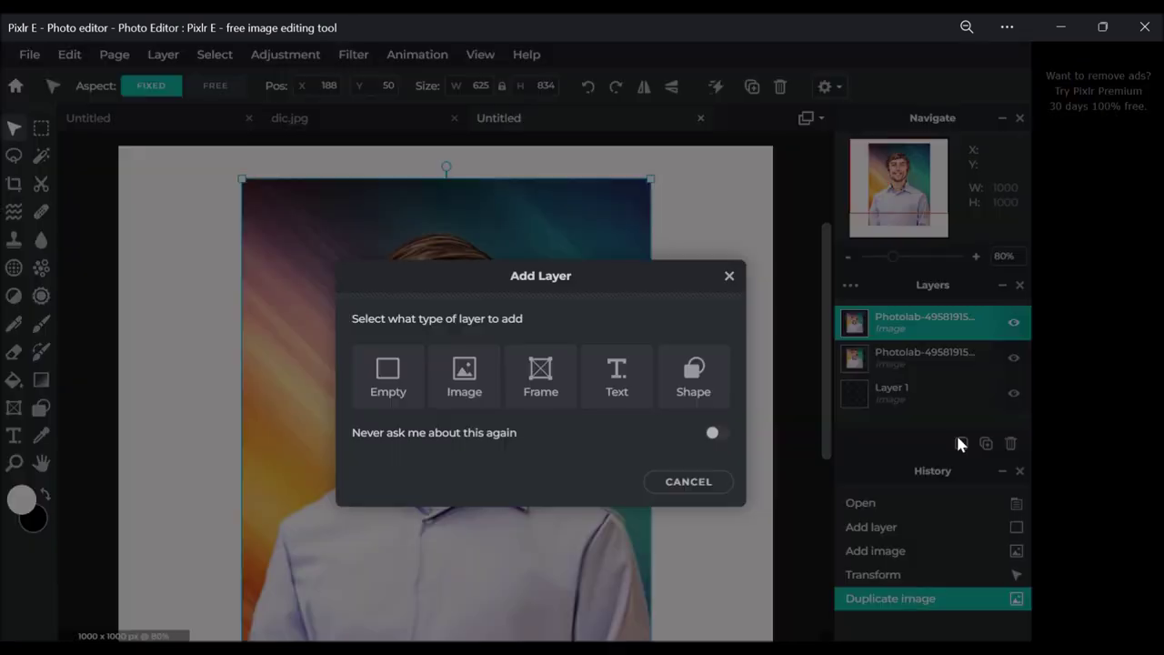
- Add a grey circle shape layer and lower its opacity for alignment
click(695, 382)
scroll(644, 268, down, 1)
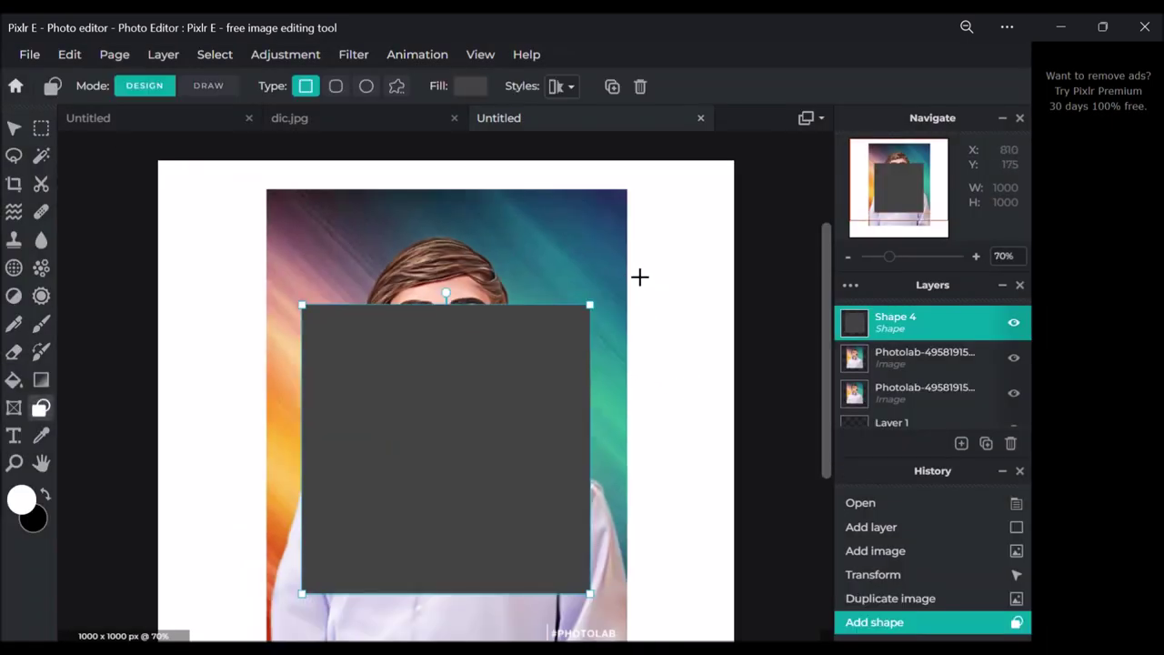
click(470, 86)
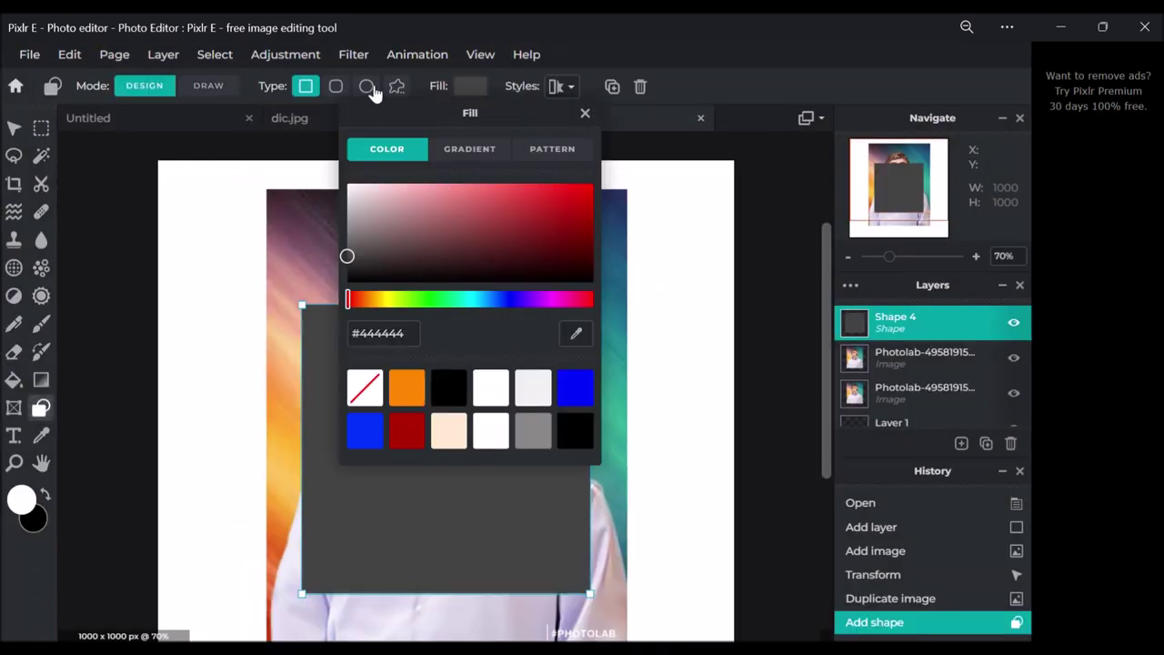
click(367, 86)
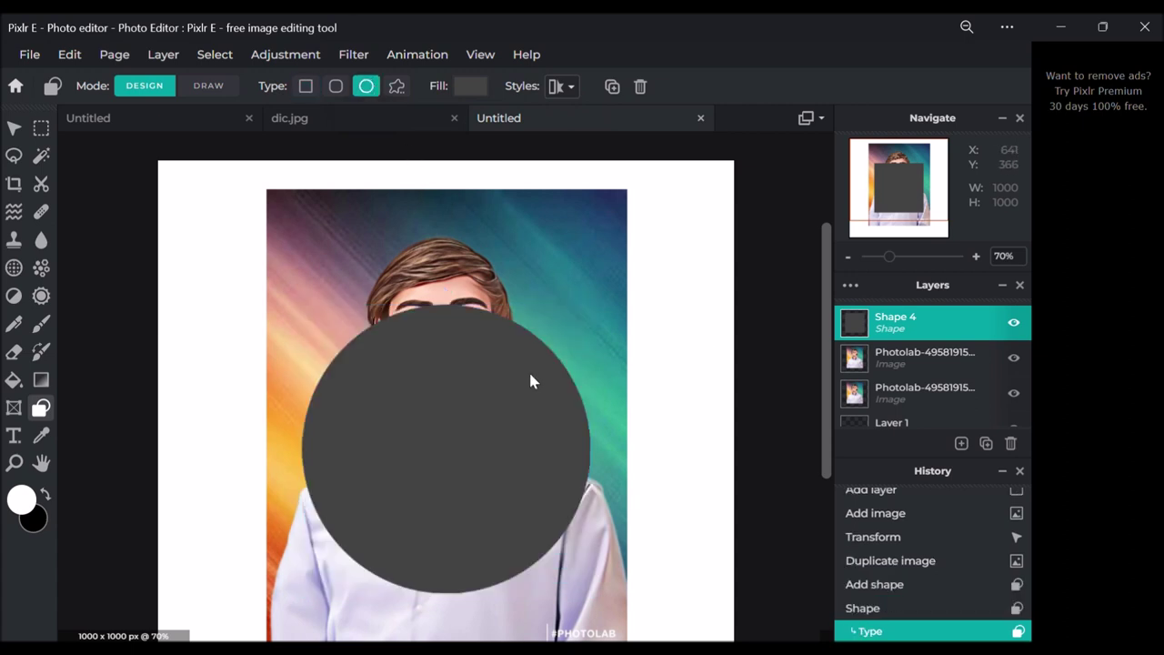
click(848, 285)
drag(836, 429, 809, 427)
- Move and resize the circle to cover the face and shoulders, leaving the hair top visible
drag(429, 400, 444, 377)
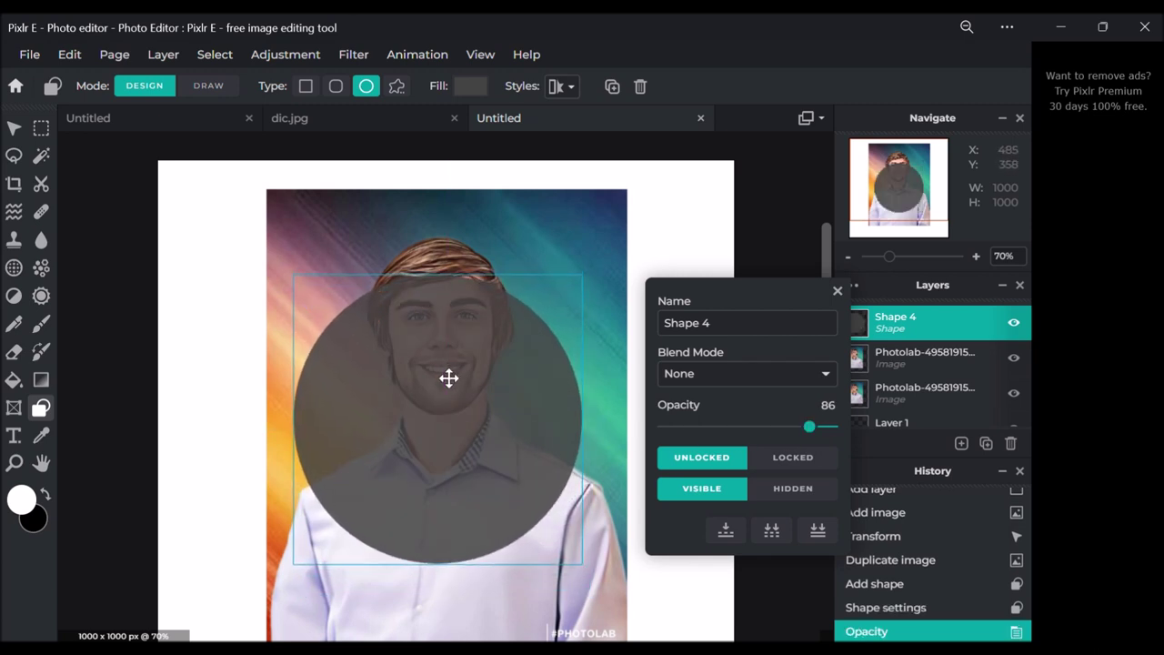
drag(582, 274, 605, 256)
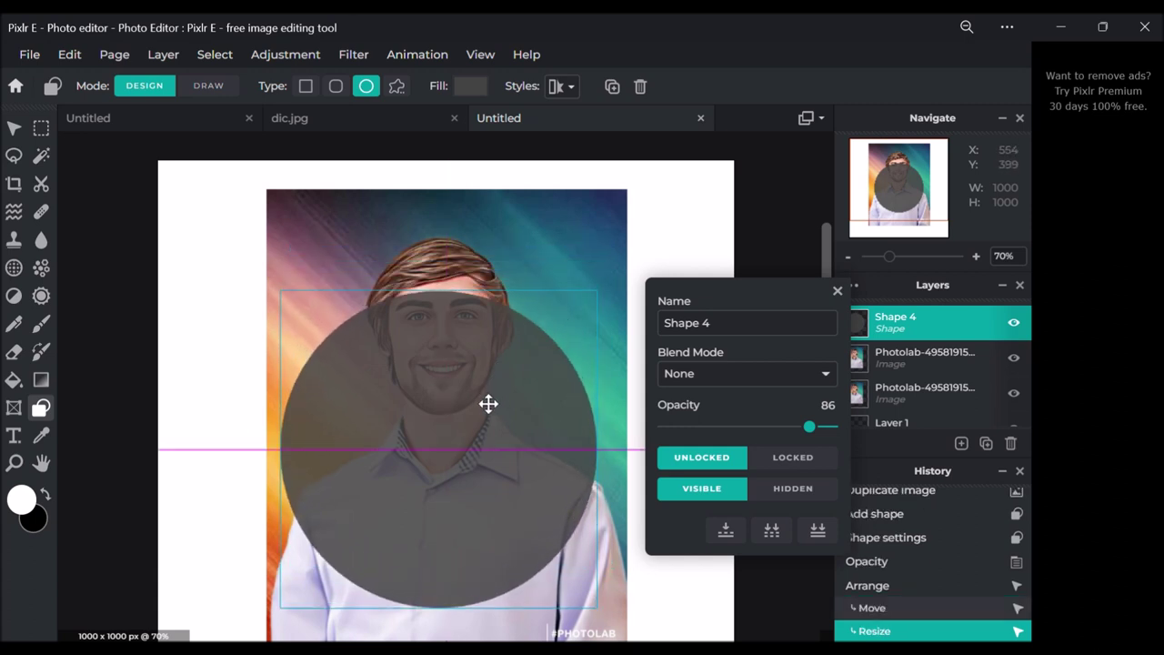
drag(495, 379, 494, 403)
drag(605, 291, 598, 297)
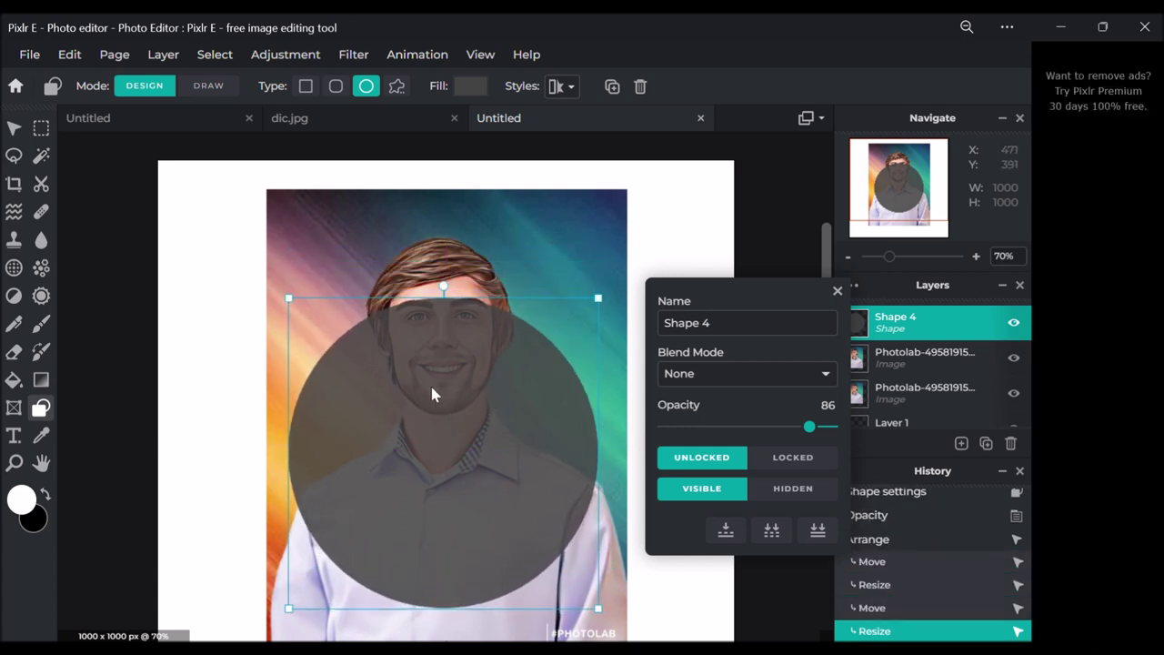
drag(454, 394, 457, 393)
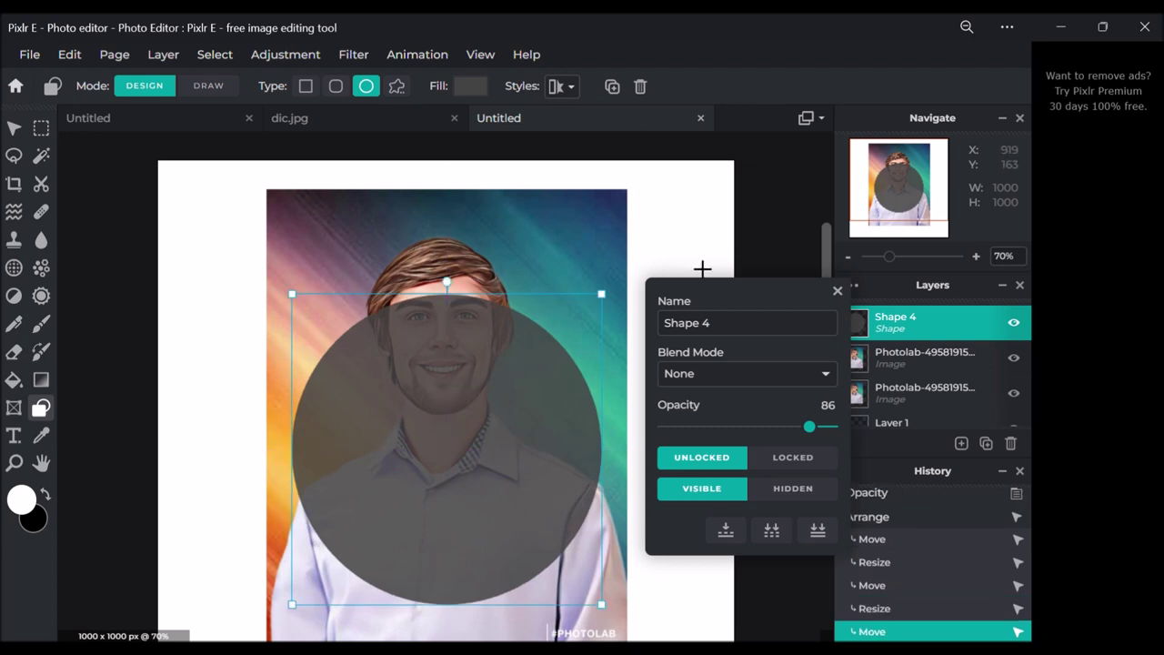
click(702, 269)
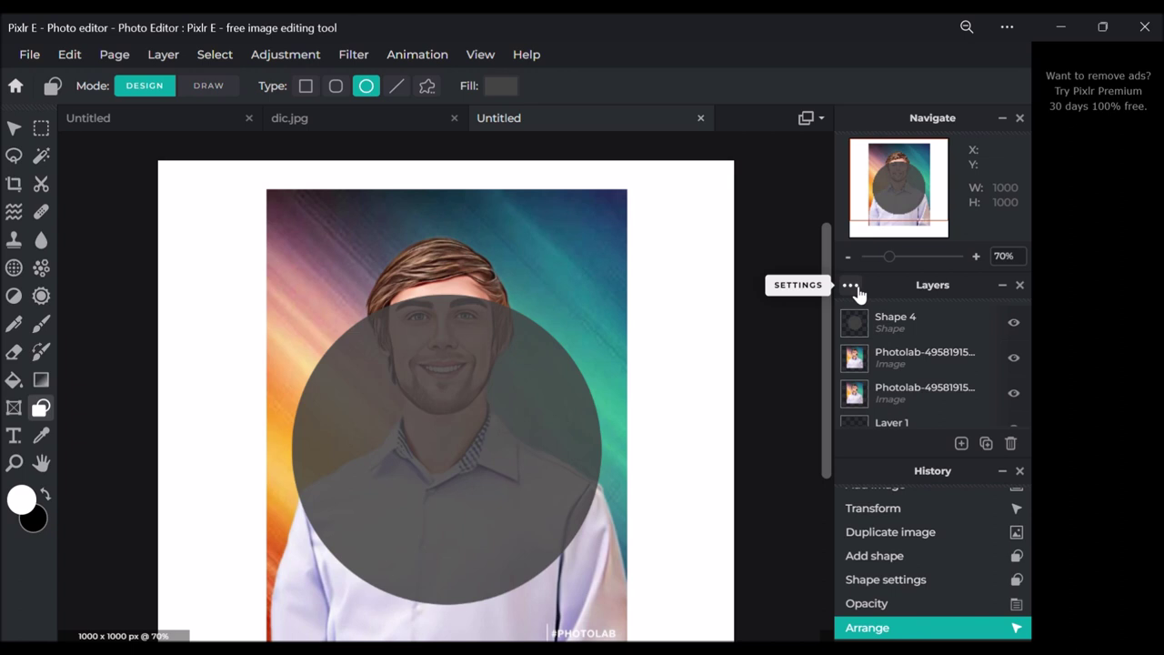
- Raise the circle layer's opacity back up to 92
click(903, 323)
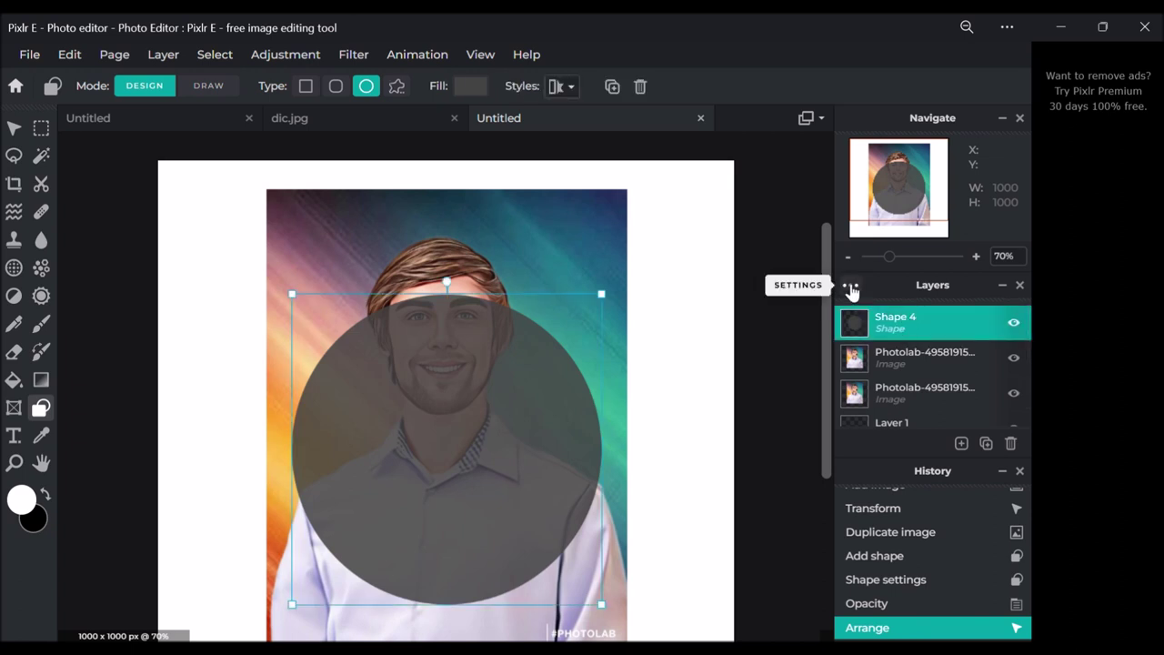
click(852, 290)
click(818, 428)
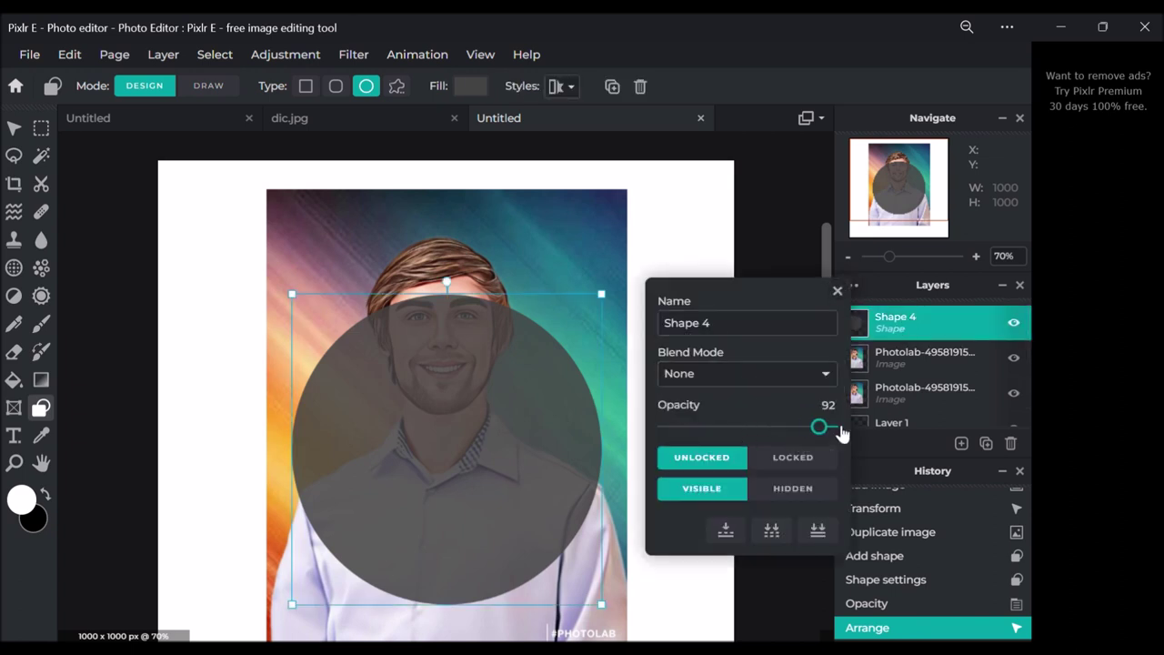
drag(842, 433, 852, 419)
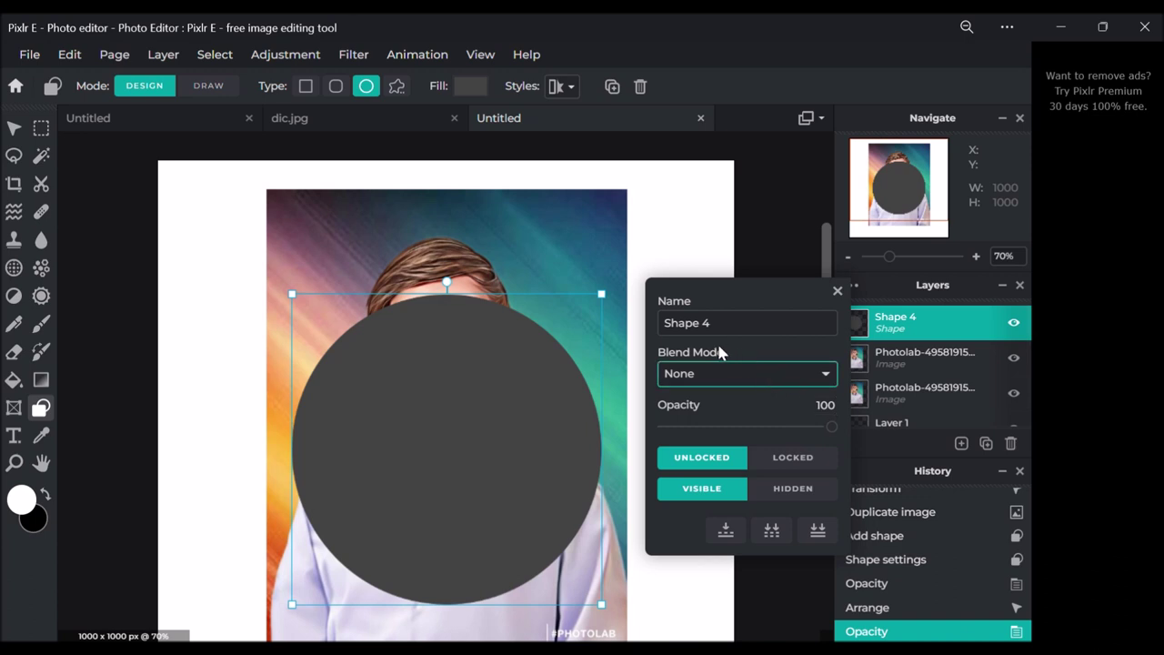
- Set the circle's blend mode to Mask and merge it down into the portrait copy
click(718, 351)
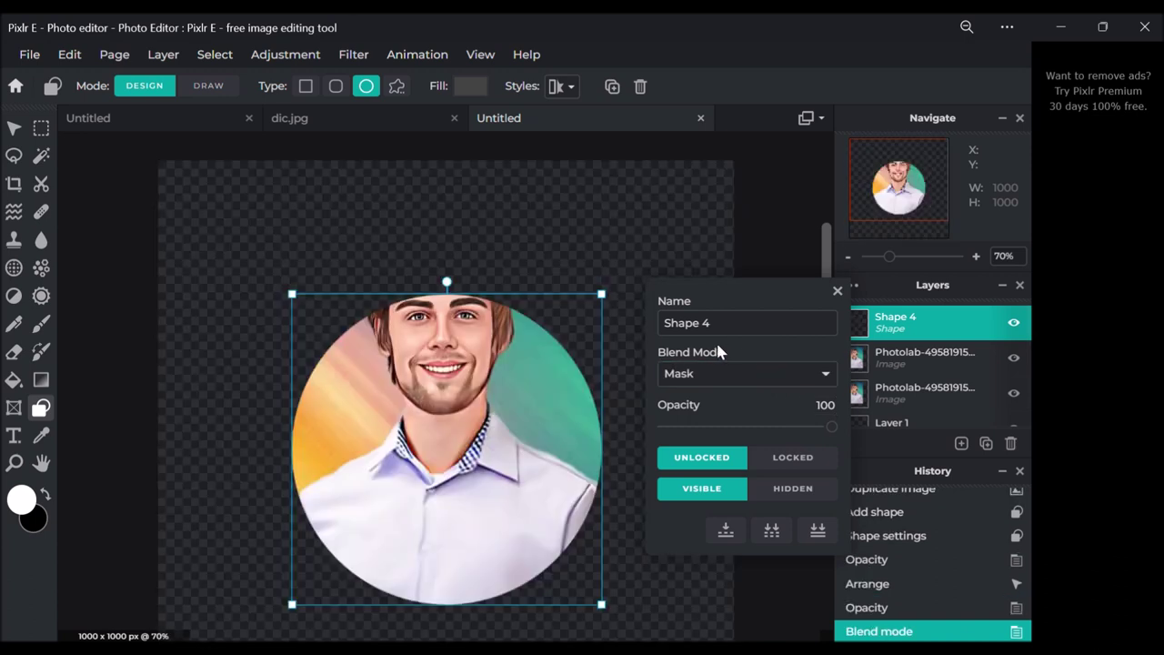
click(837, 292)
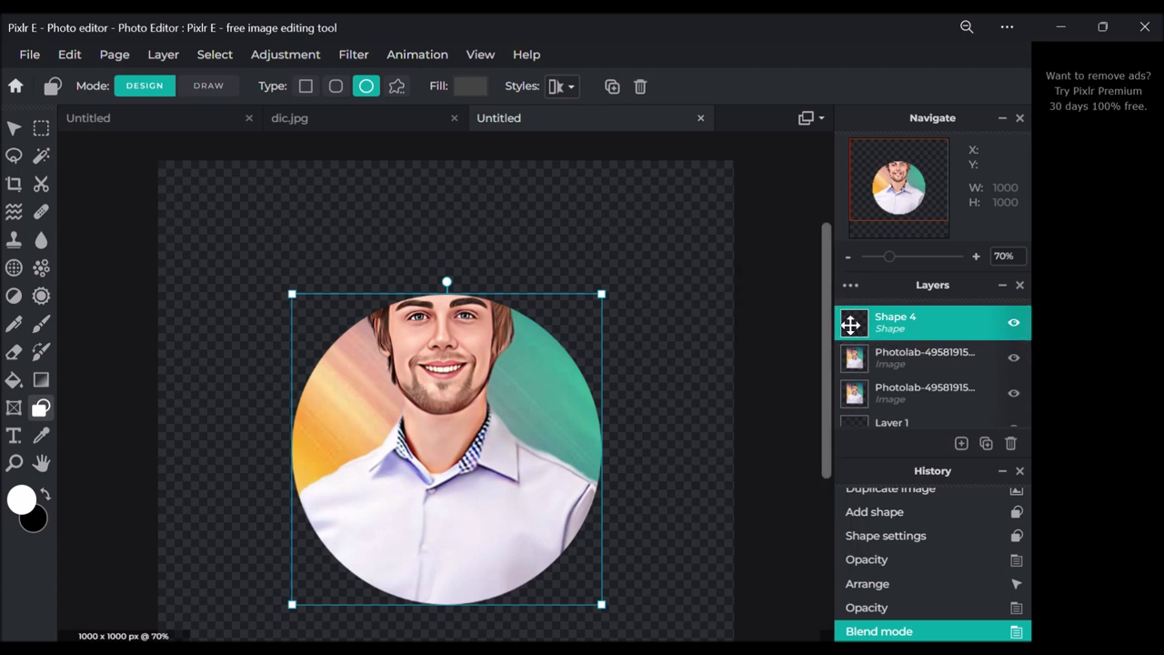
click(850, 285)
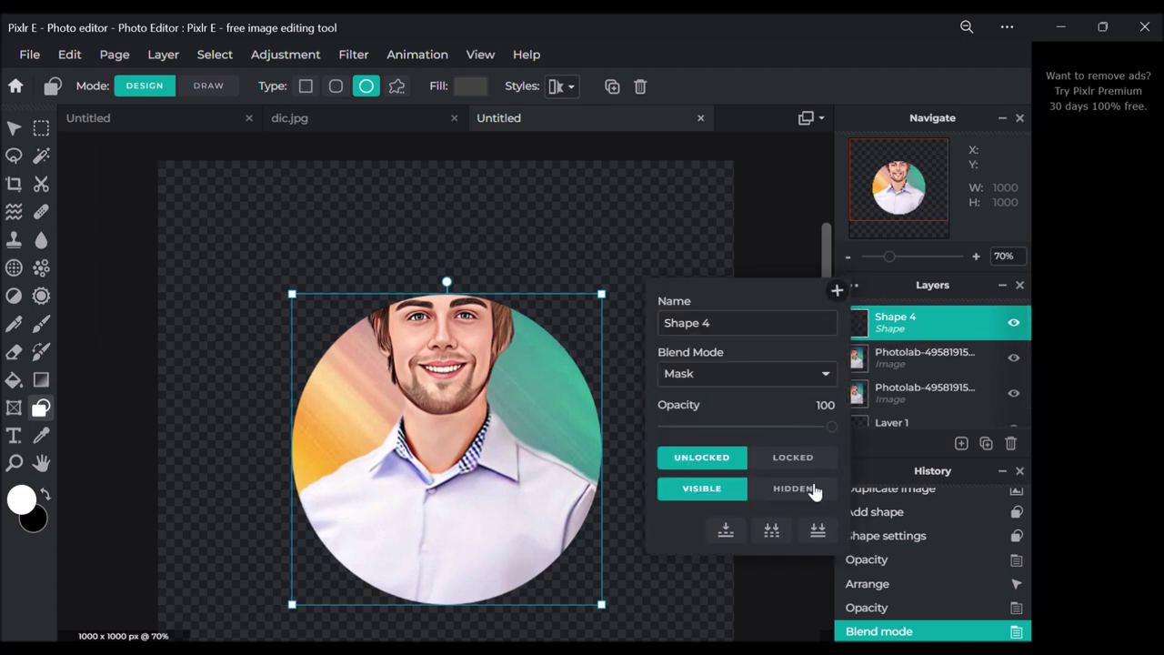
click(726, 531)
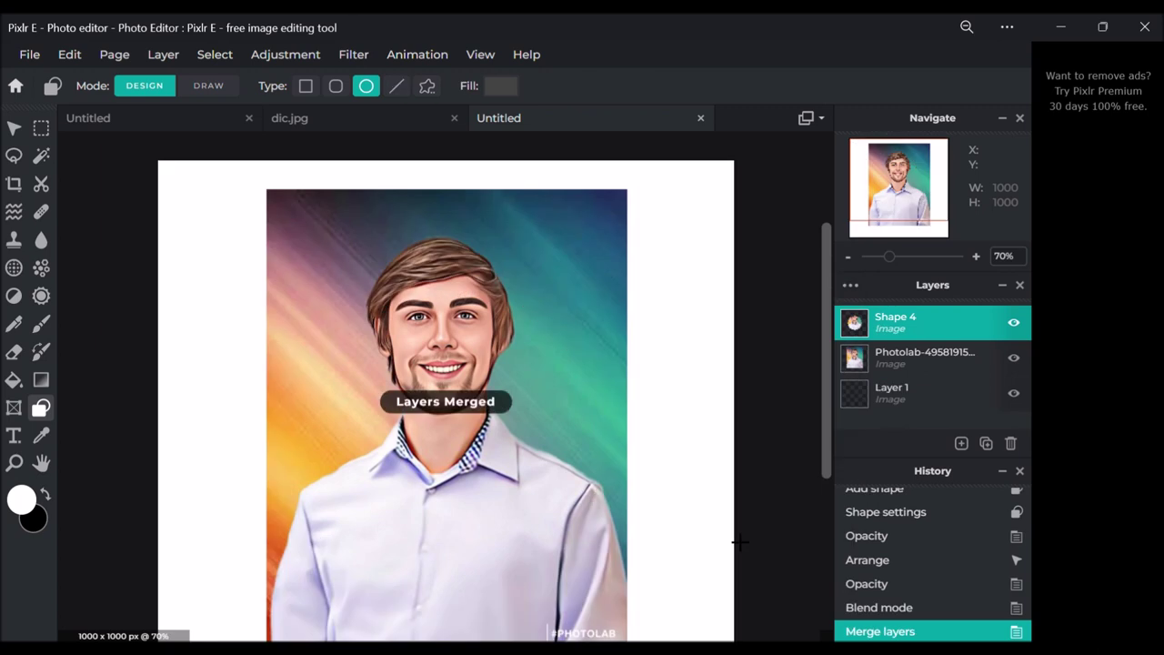
click(891, 365)
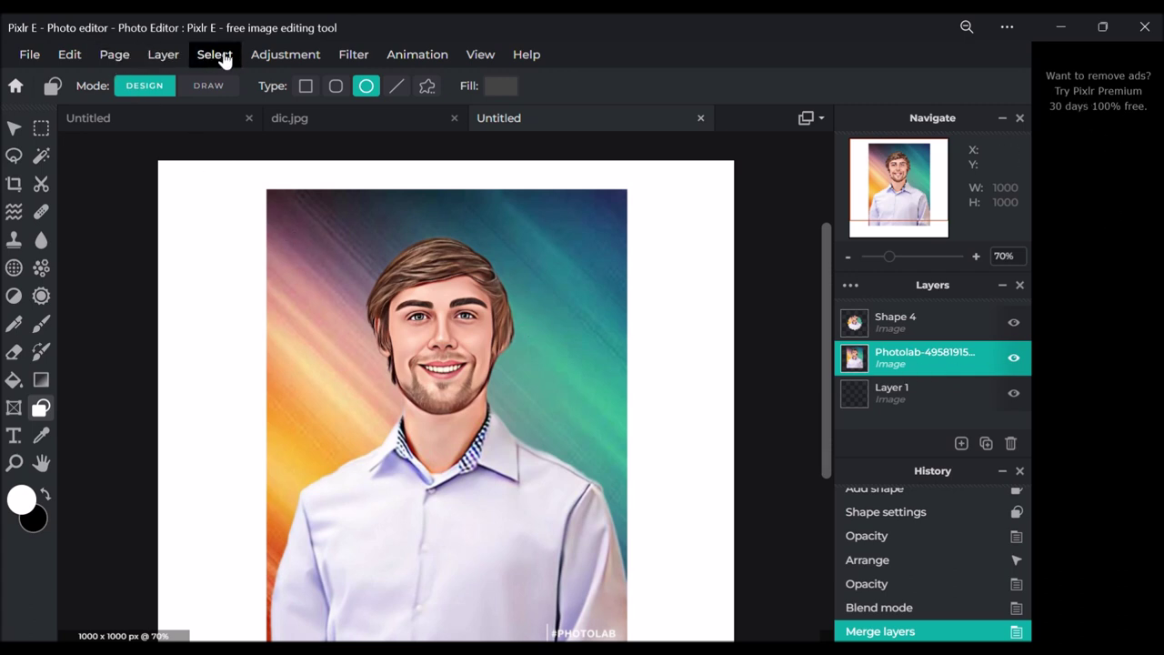
- Add a mask to the original portrait layer and use the Draw Mask tool at 100 px
click(164, 55)
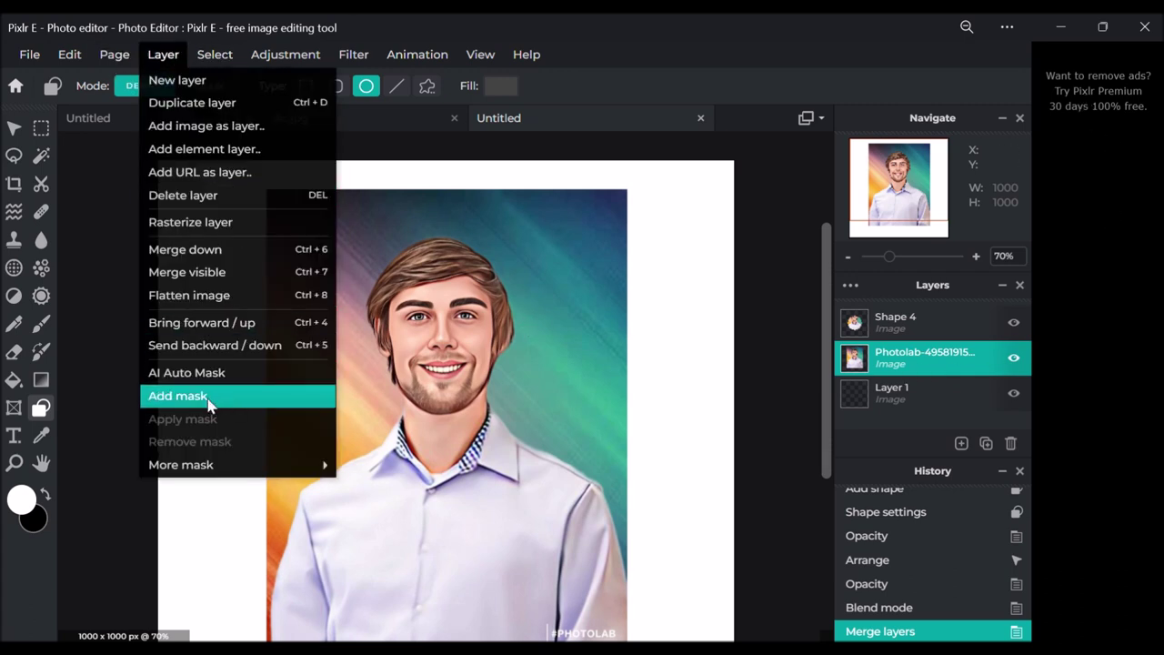
click(207, 402)
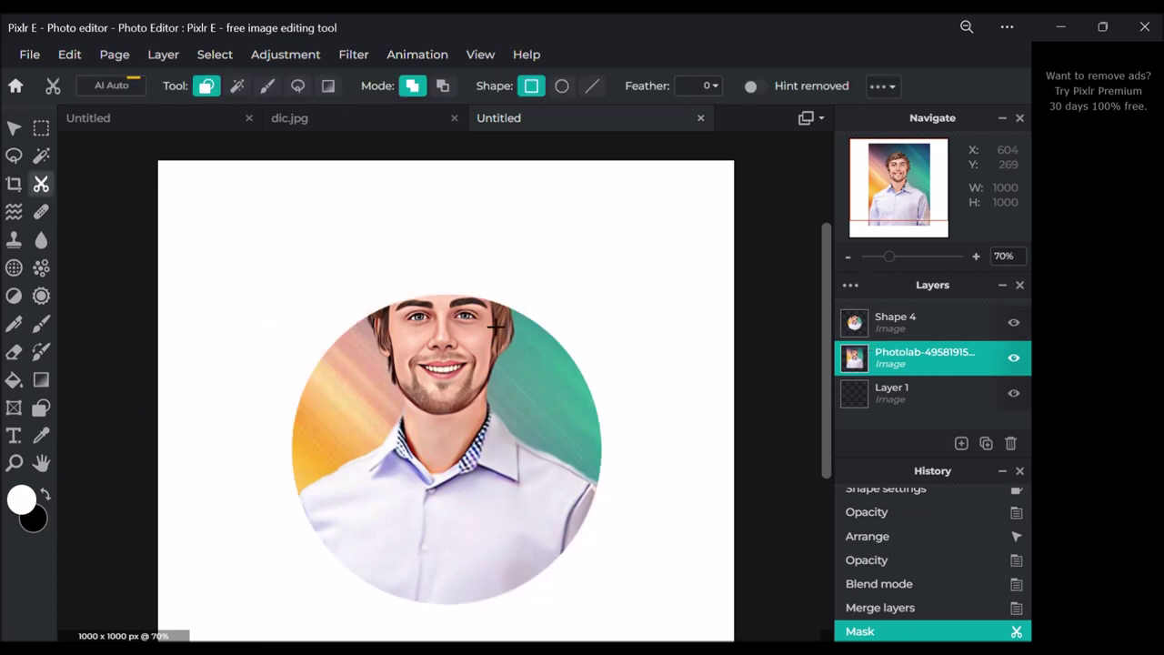
click(268, 86)
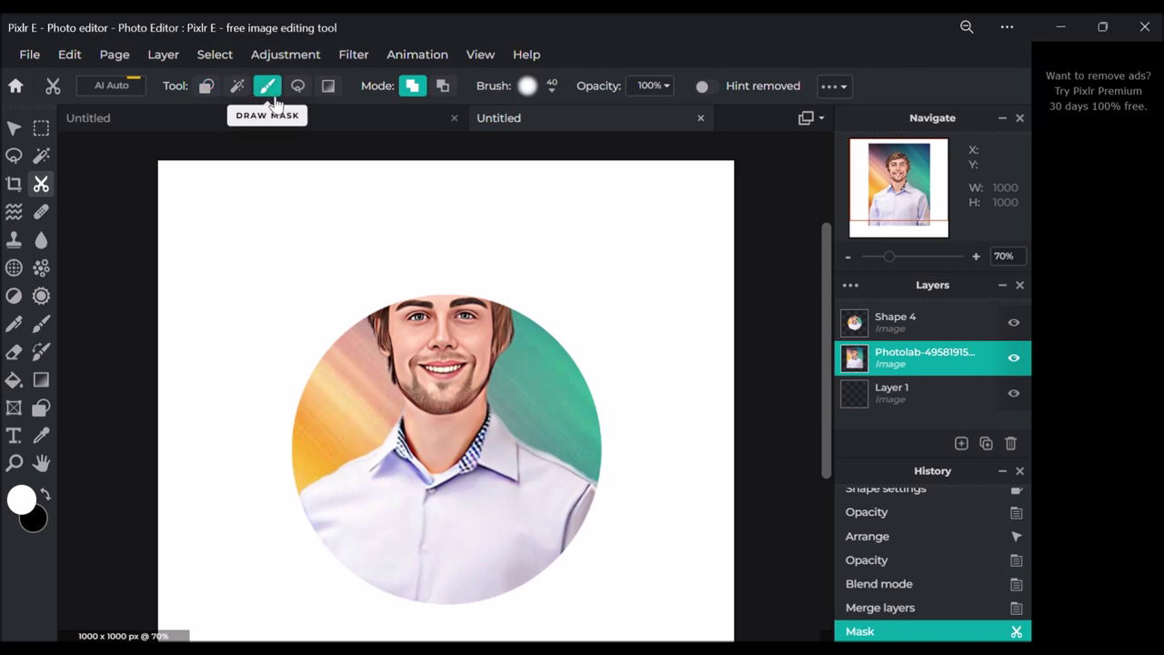
scroll(509, 314, up, 3)
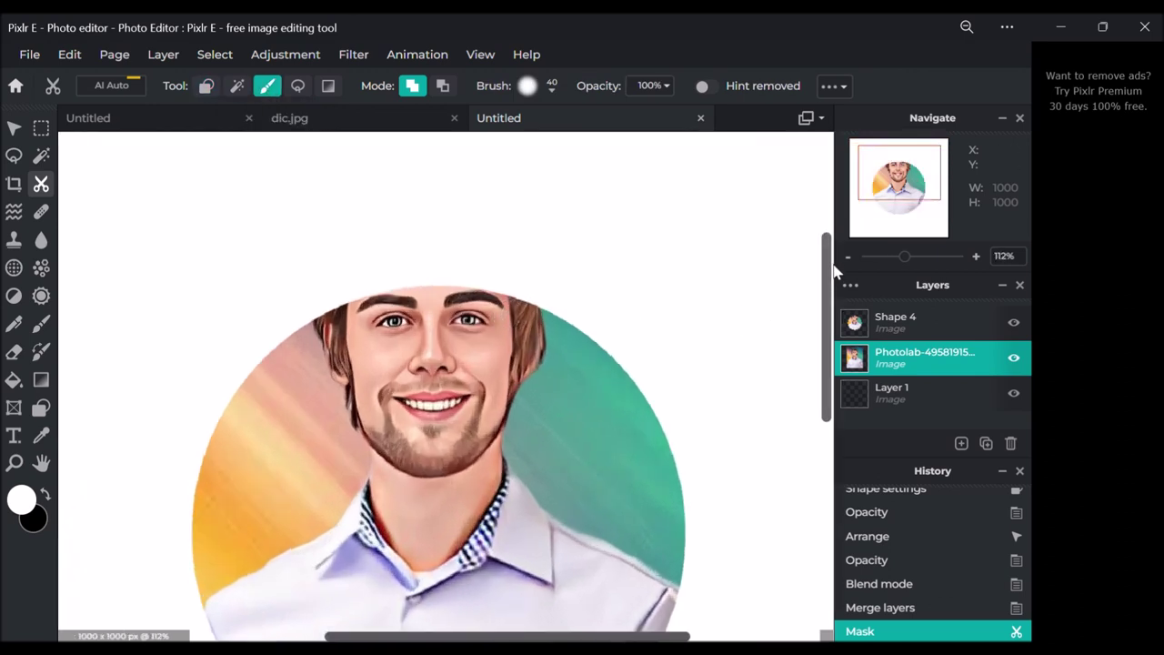
scroll(545, 320, up, 1)
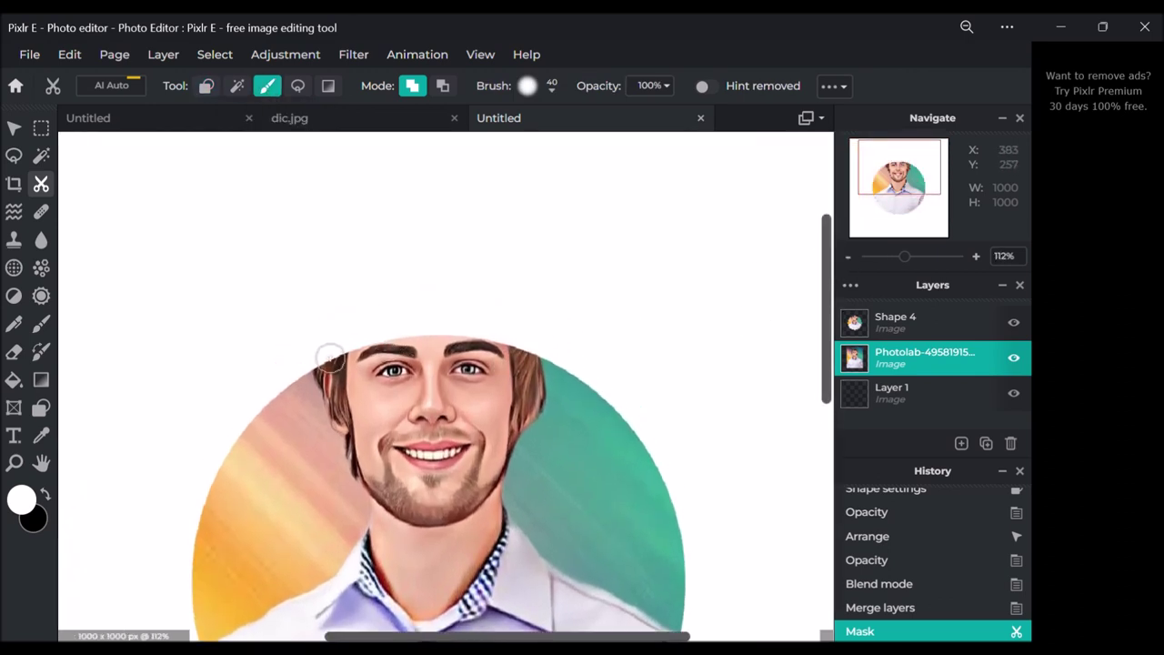
click(550, 91)
click(791, 328)
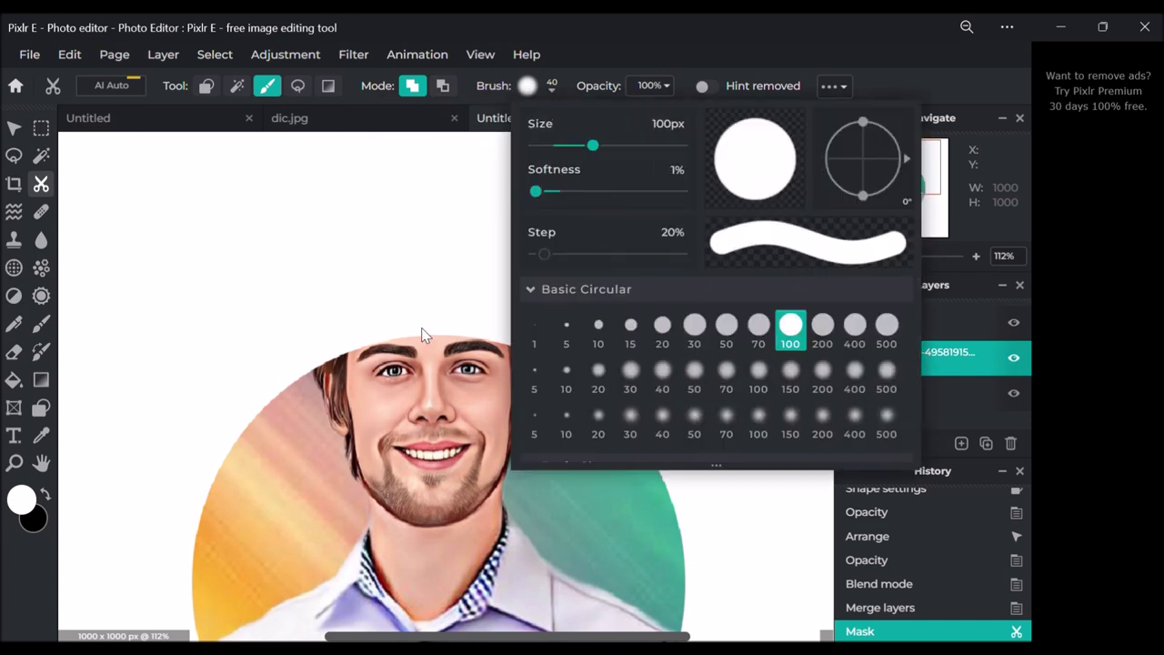
- Paint the mask over the hair so it rises above the circle's top edge
mouse_move(467, 320)
mouse_down()
mouse_move(473, 305)
mouse_move(514, 319)
mouse_up()
drag(393, 323, 503, 301)
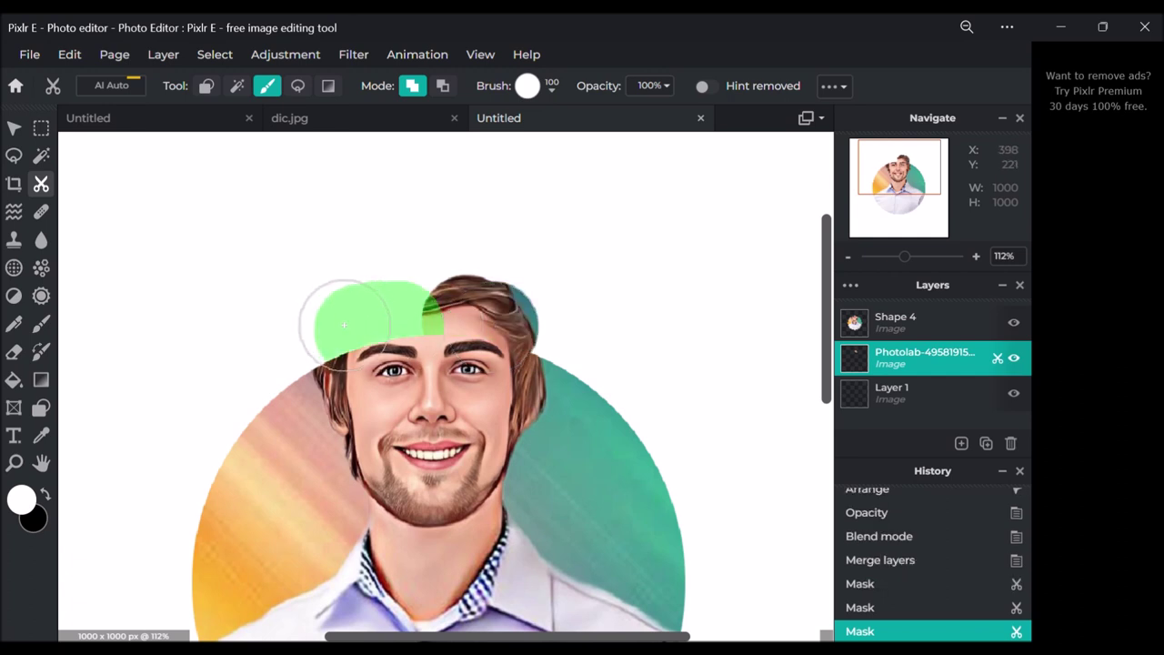
drag(400, 314, 314, 359)
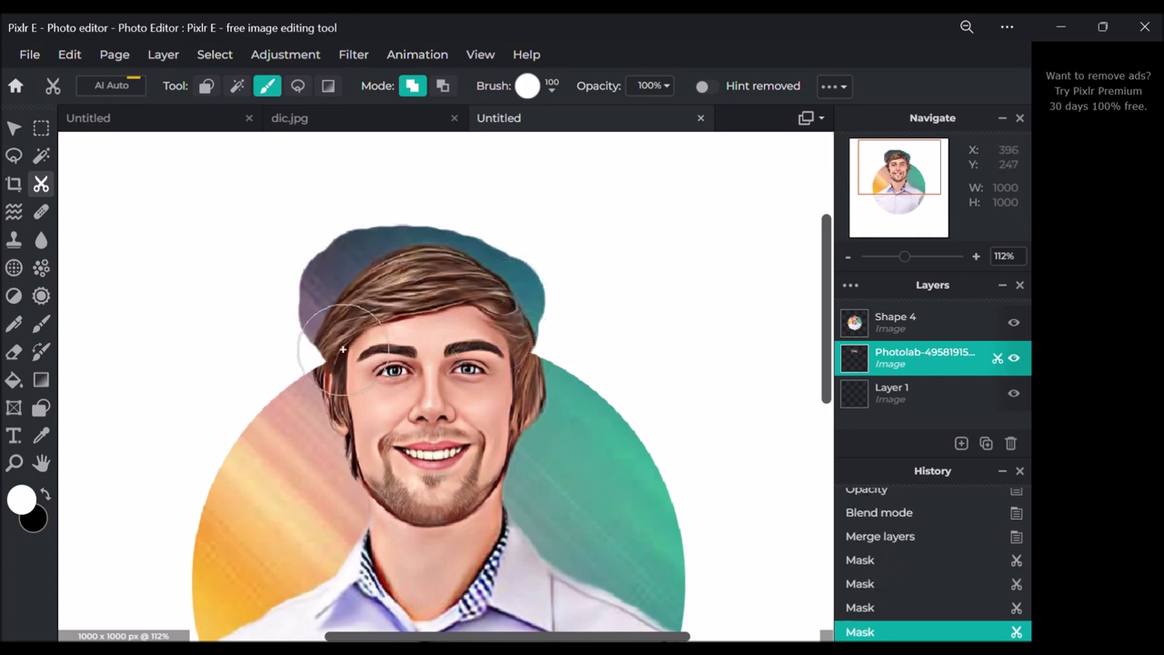
drag(504, 349, 544, 382)
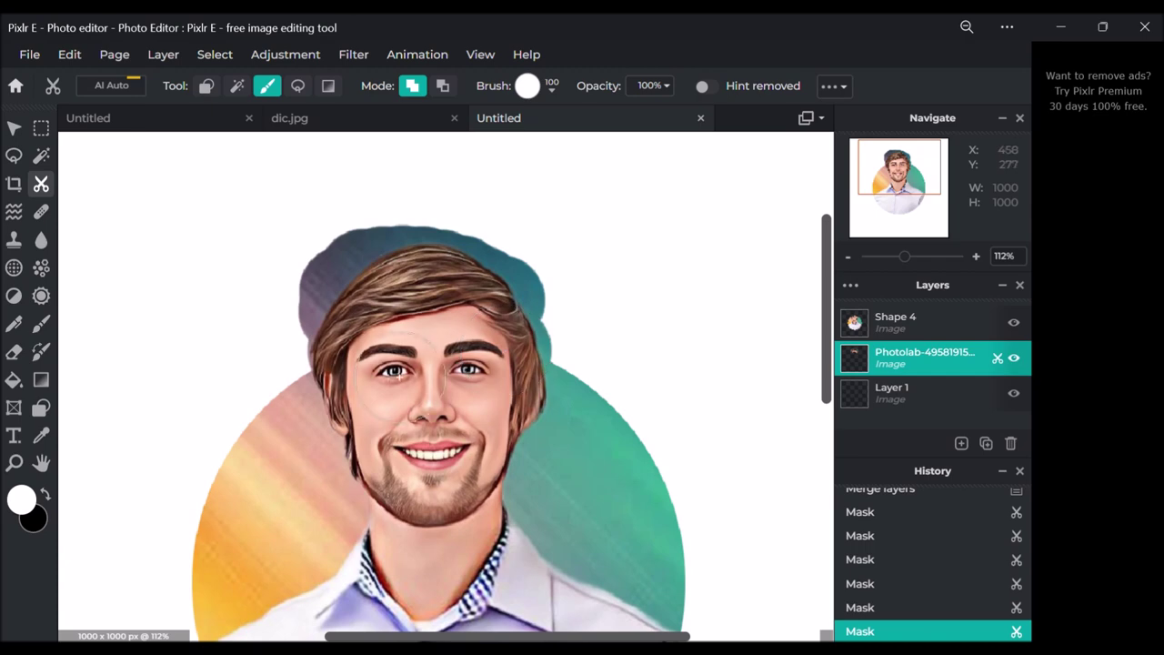
drag(346, 328, 363, 391)
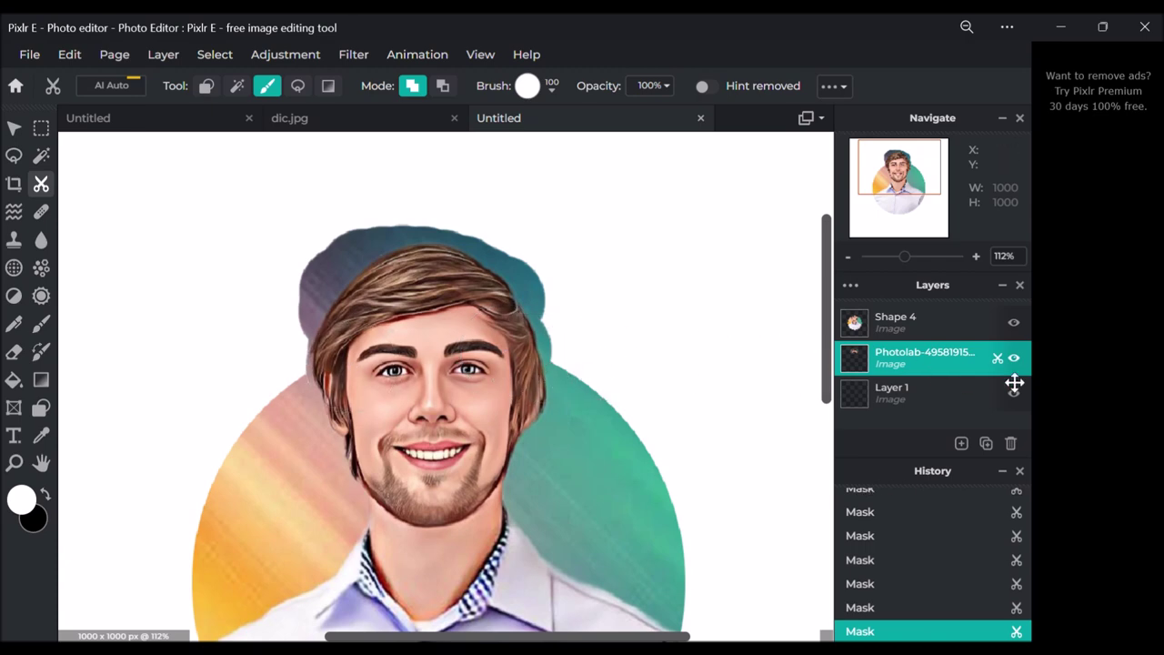
scroll(626, 344, up, 1)
scroll(625, 344, up, 3)
scroll(626, 344, up, 2)
scroll(626, 344, up, 2)
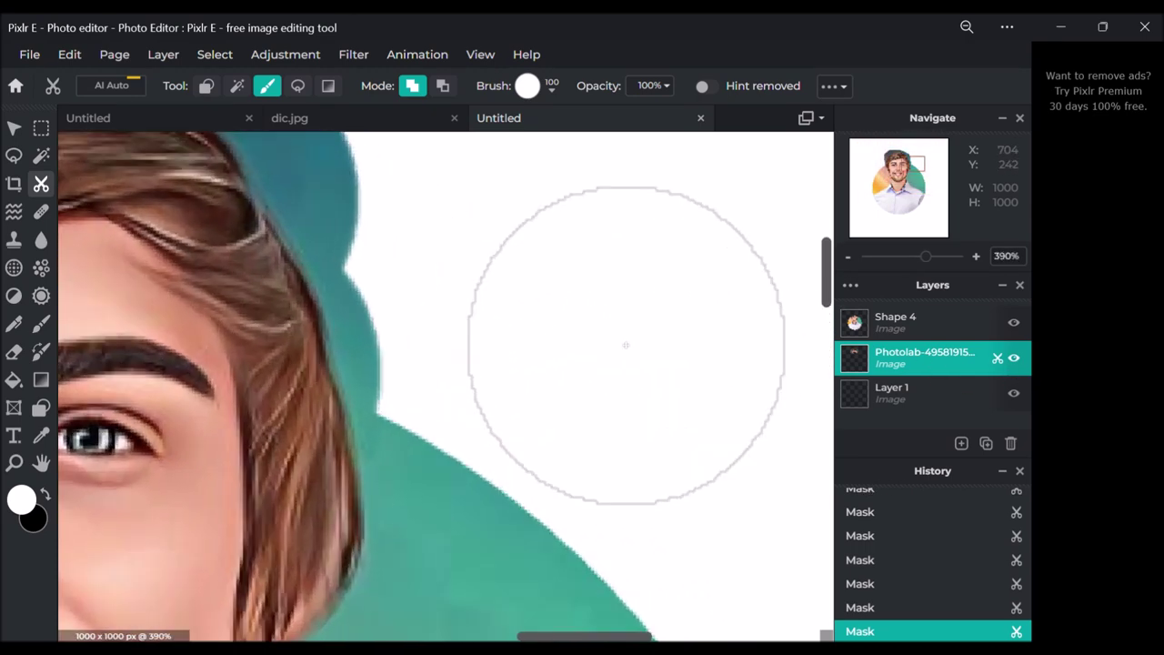
drag(929, 177, 882, 165)
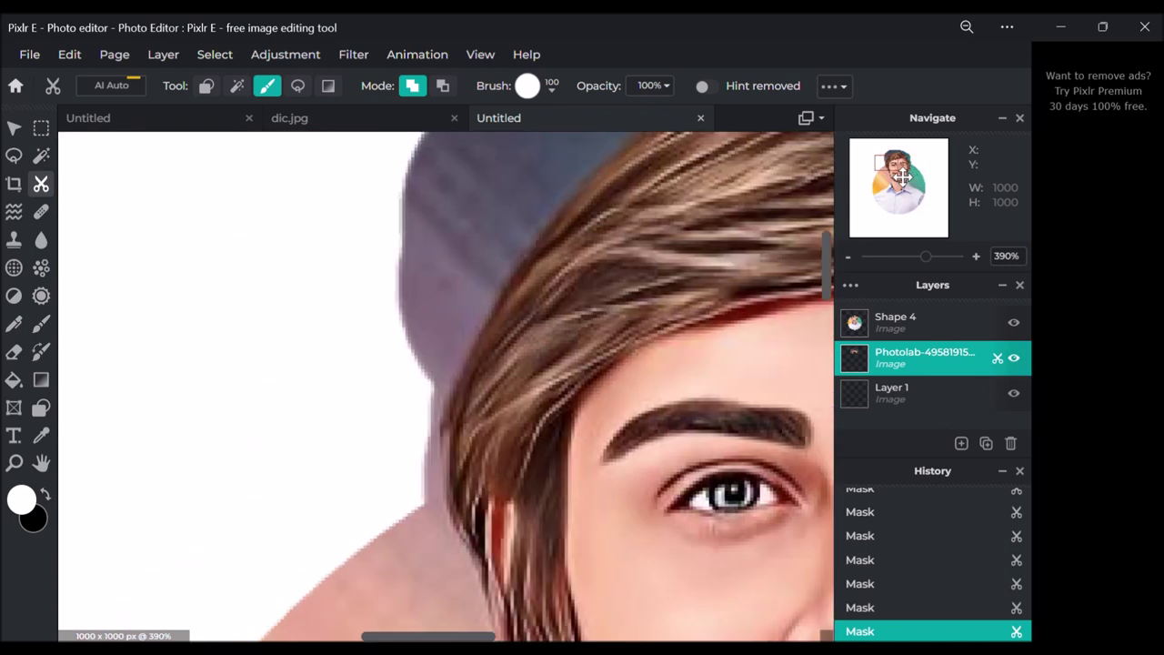
- Erase the background along the hair edge with a 30 px eraser
click(14, 155)
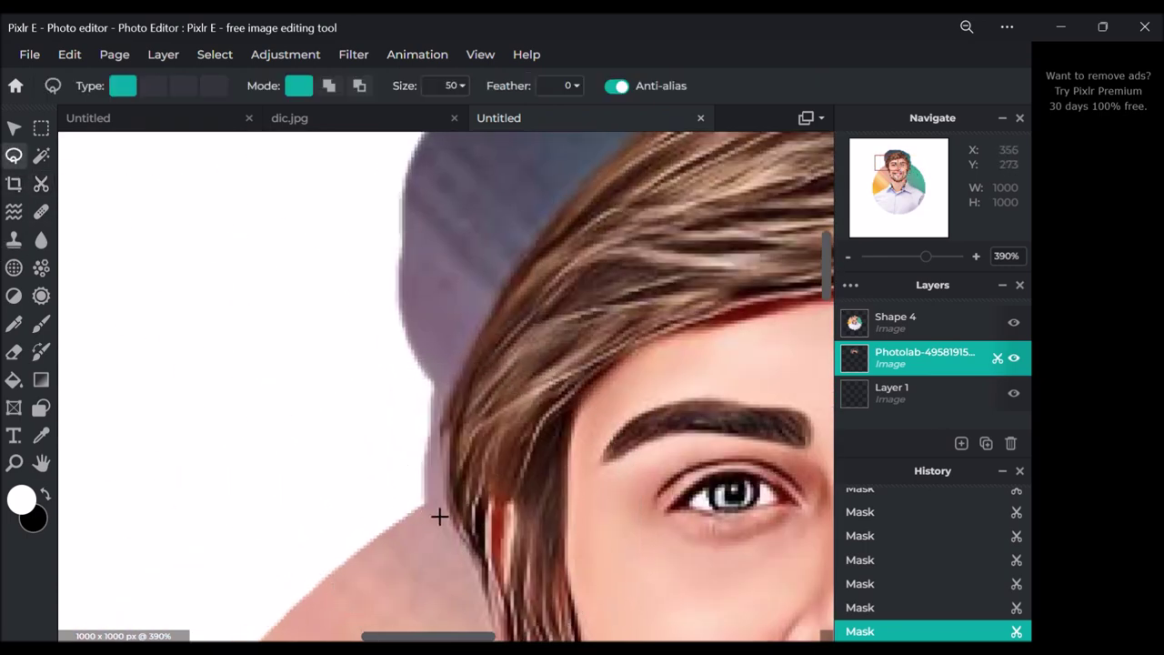
click(14, 352)
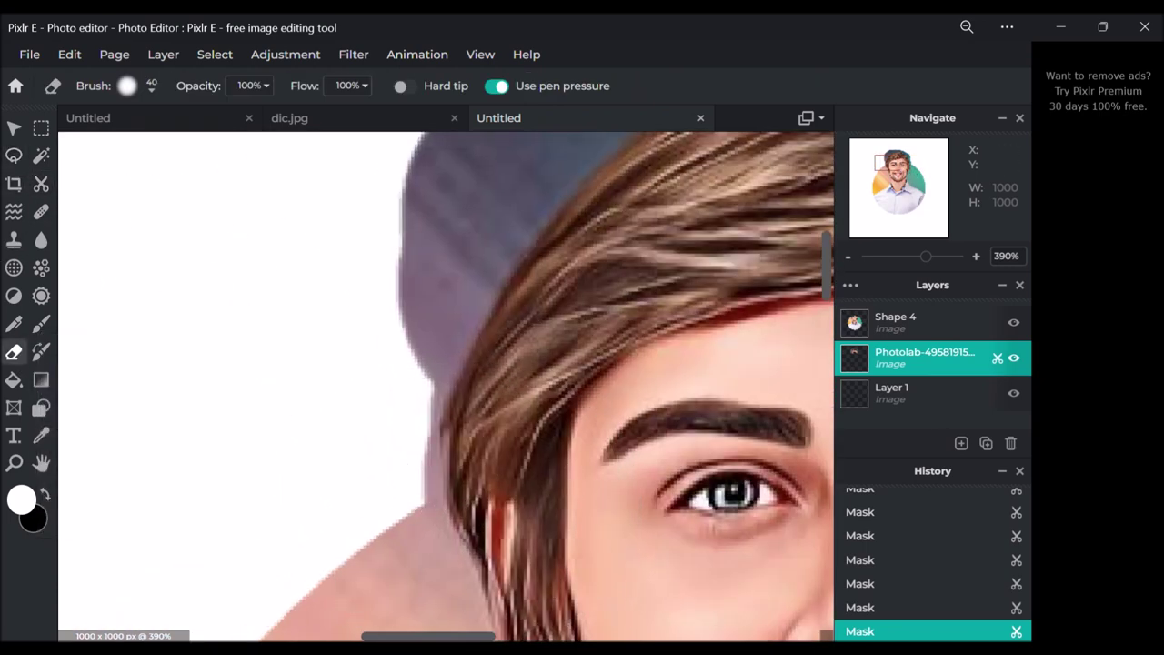
click(390, 463)
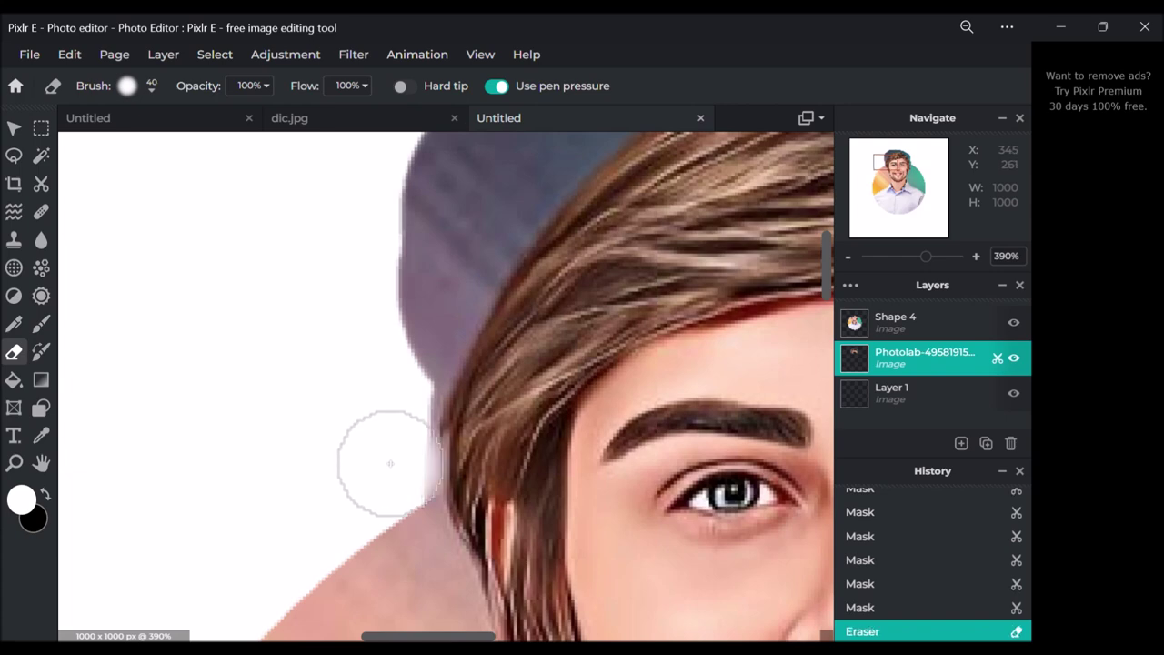
click(152, 87)
click(294, 325)
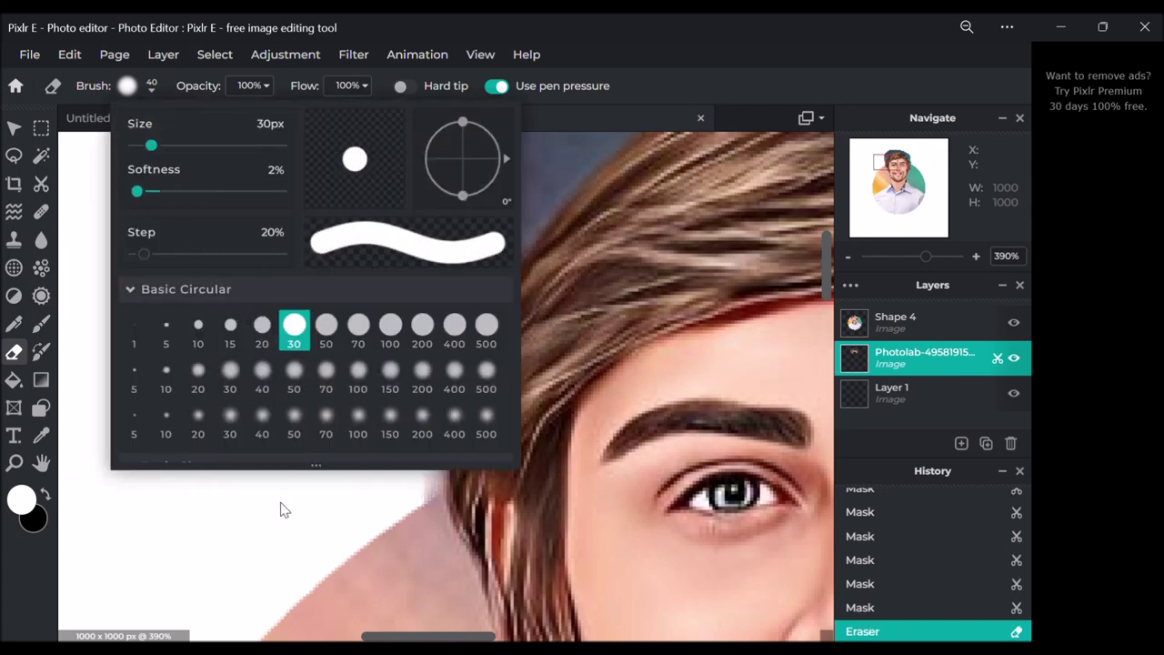
click(280, 509)
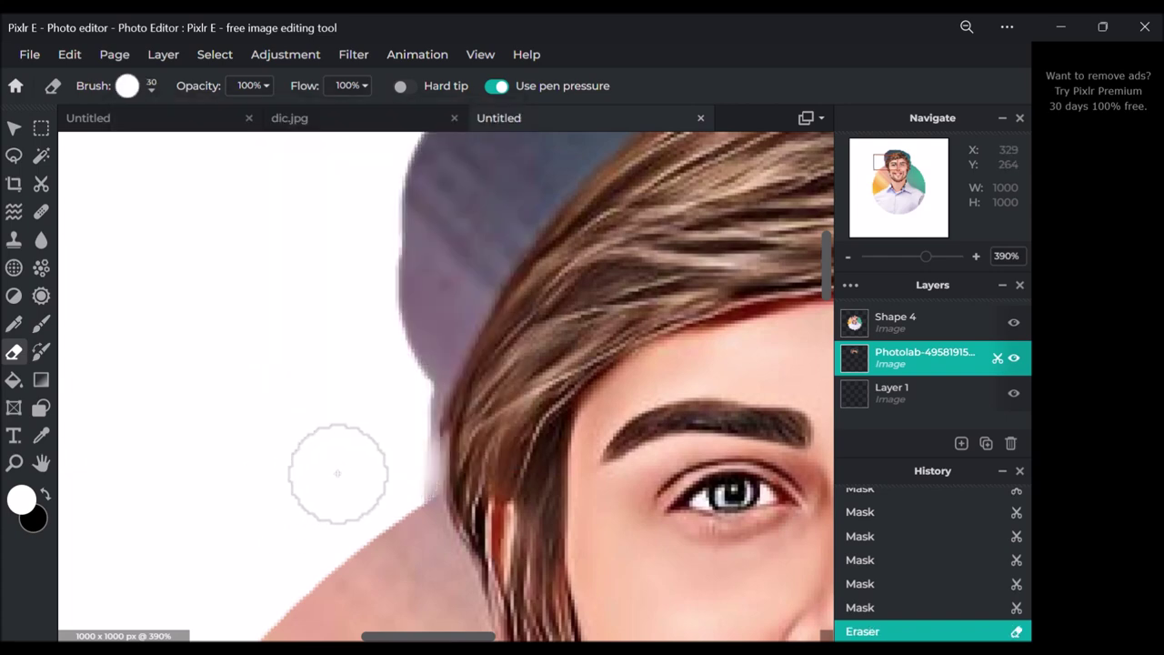
drag(390, 460, 390, 469)
- Outline the leftover background patch beside the hair with Polygon Lasso and cut it away
click(390, 469)
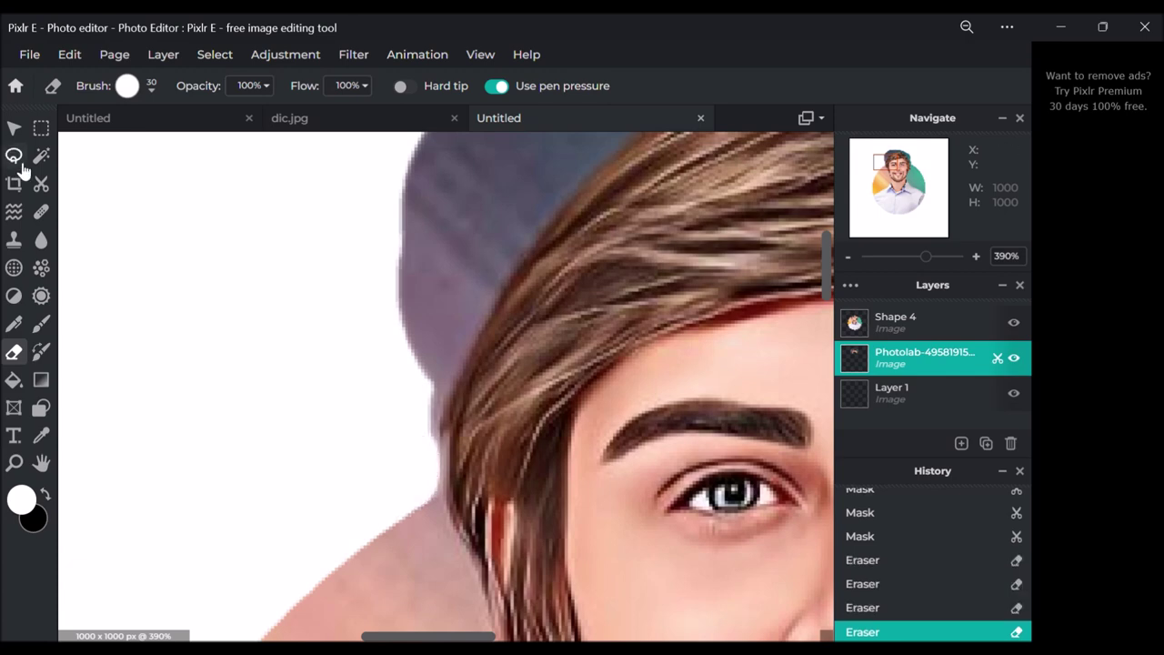
click(13, 156)
click(152, 85)
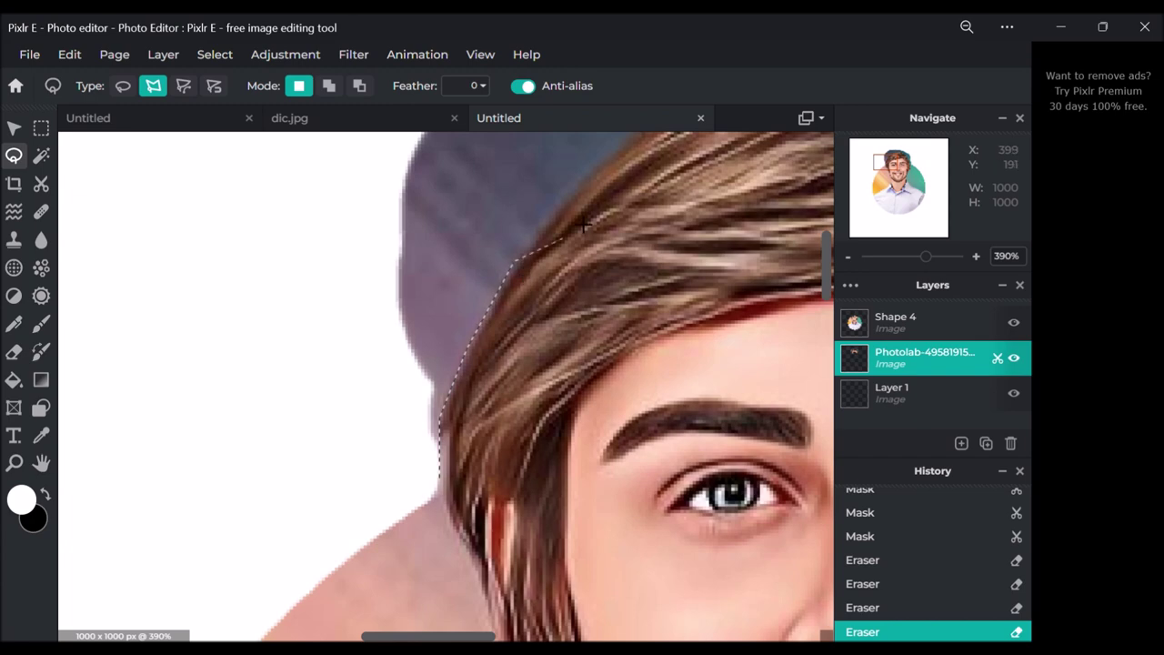
click(448, 486)
click(73, 54)
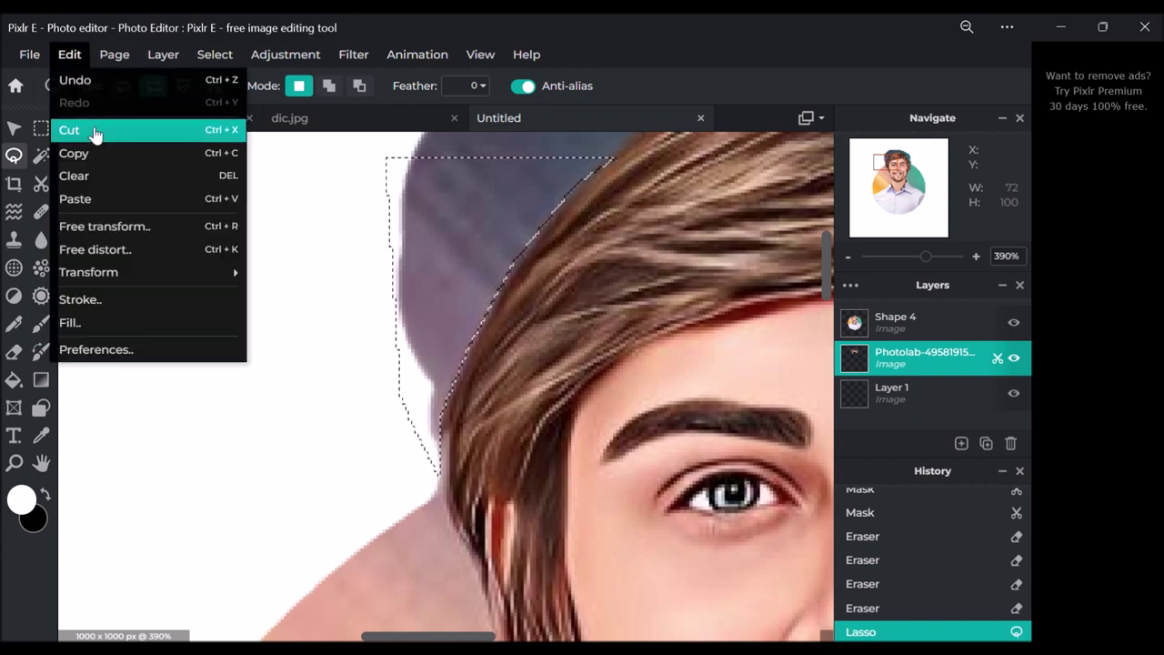
click(72, 128)
- Outline the dark patch above the hair and remove it with Edit > Cut
drag(898, 175, 907, 170)
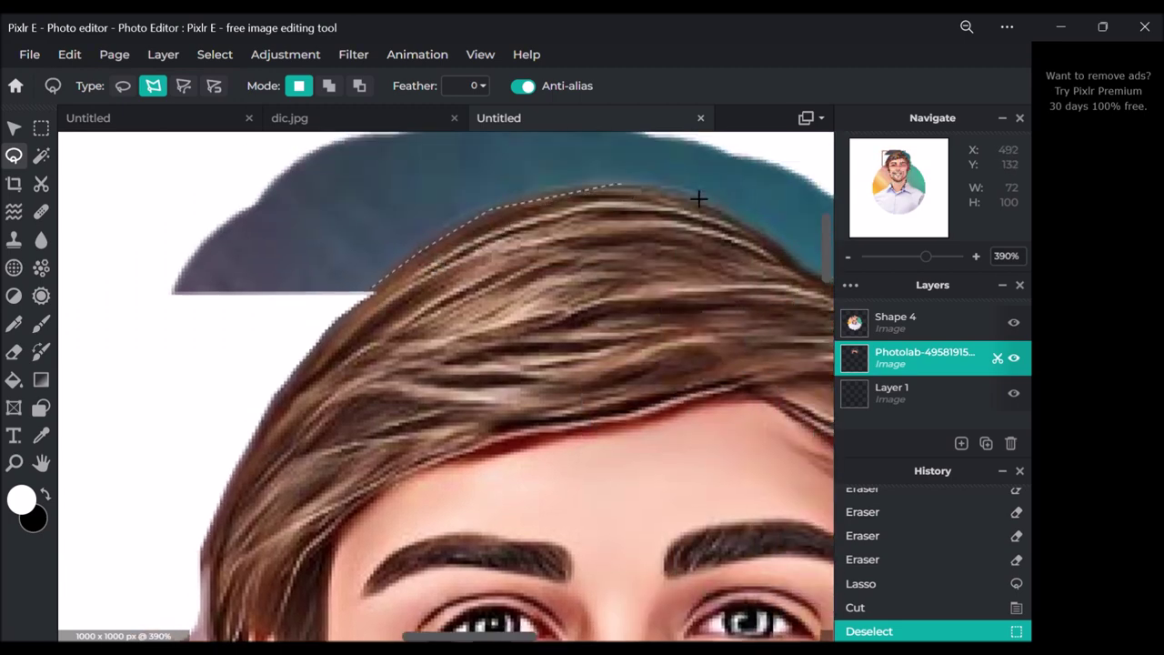
click(339, 175)
click(336, 246)
click(375, 291)
click(69, 54)
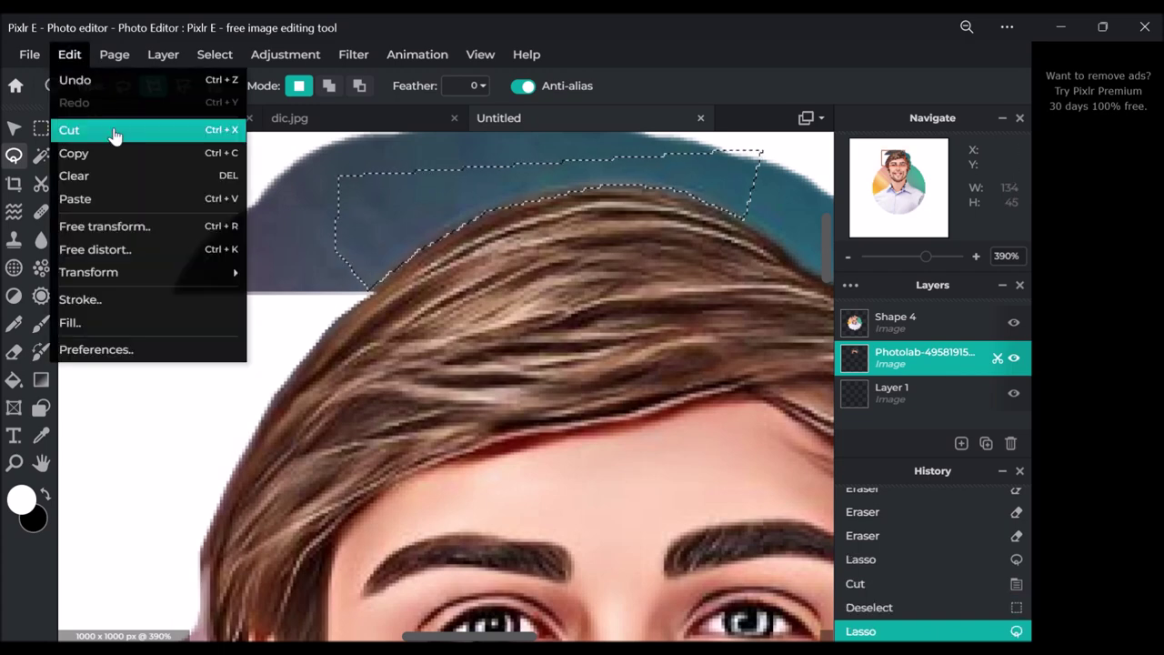
click(113, 130)
- Erase the remaining teal shape and leftover background above the hair
click(14, 351)
mouse_move(209, 287)
mouse_down()
mouse_move(285, 260)
mouse_move(325, 268)
mouse_move(279, 203)
mouse_move(463, 169)
mouse_move(572, 173)
mouse_up()
drag(926, 257, 913, 263)
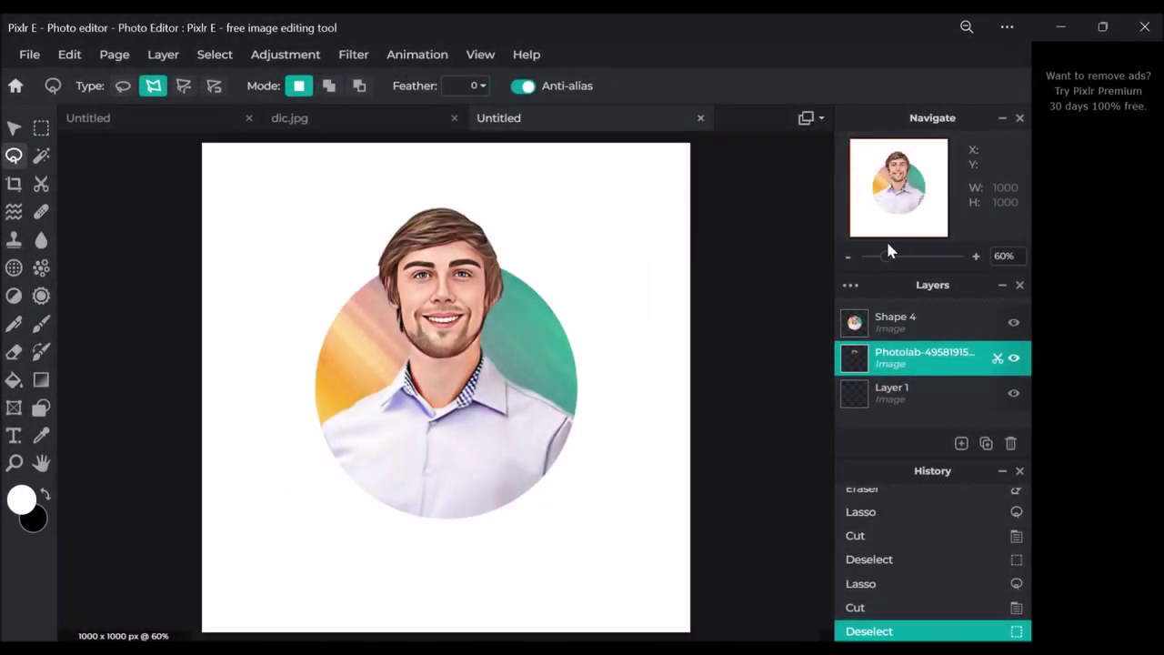
- With the full portrait in view, merge the Shape 4 layer down from its layer settings
scroll(897, 269, up, 1)
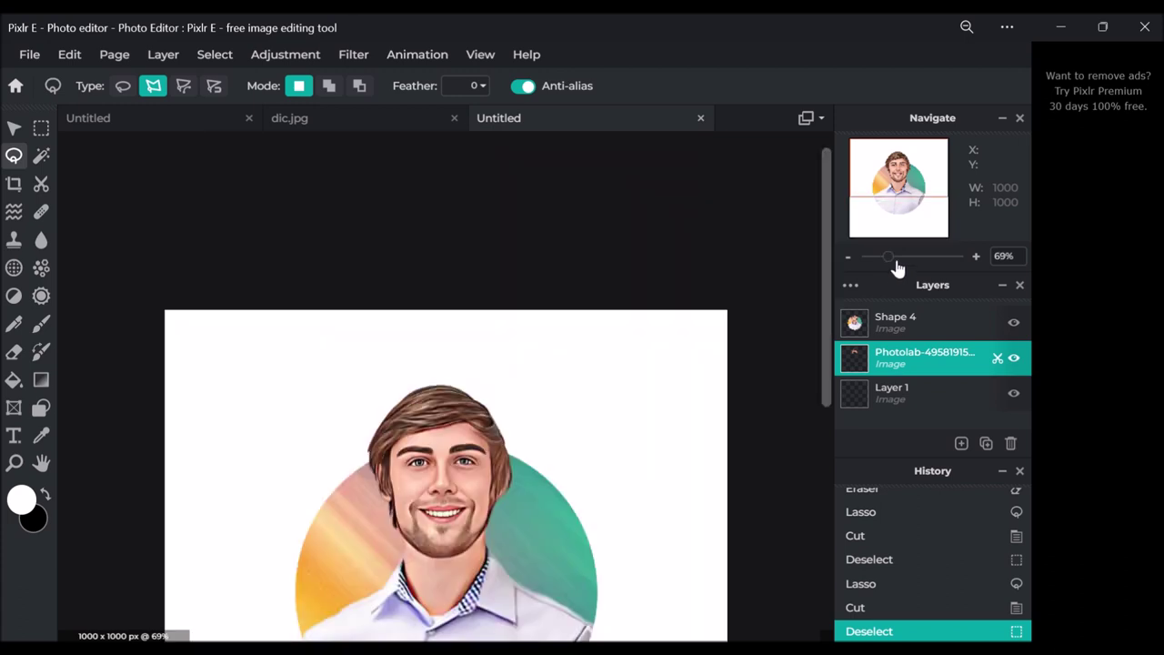
scroll(902, 261, up, 1)
scroll(904, 260, up, 1)
scroll(900, 260, down, 1)
scroll(894, 263, down, 2)
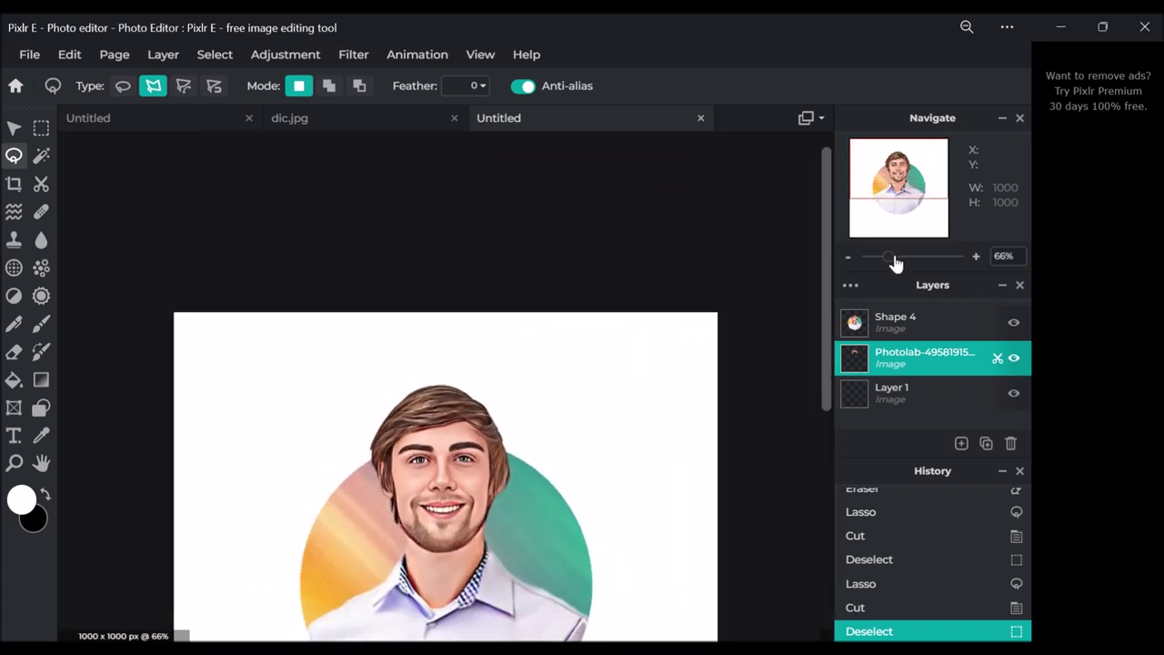
drag(912, 177, 908, 193)
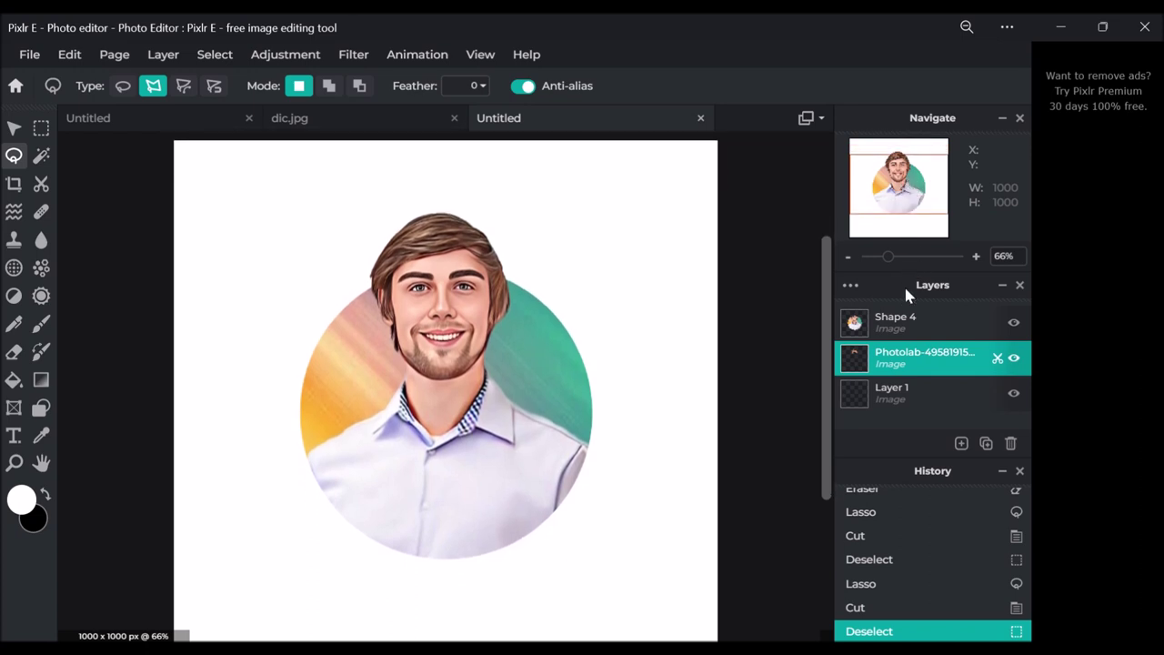
click(884, 324)
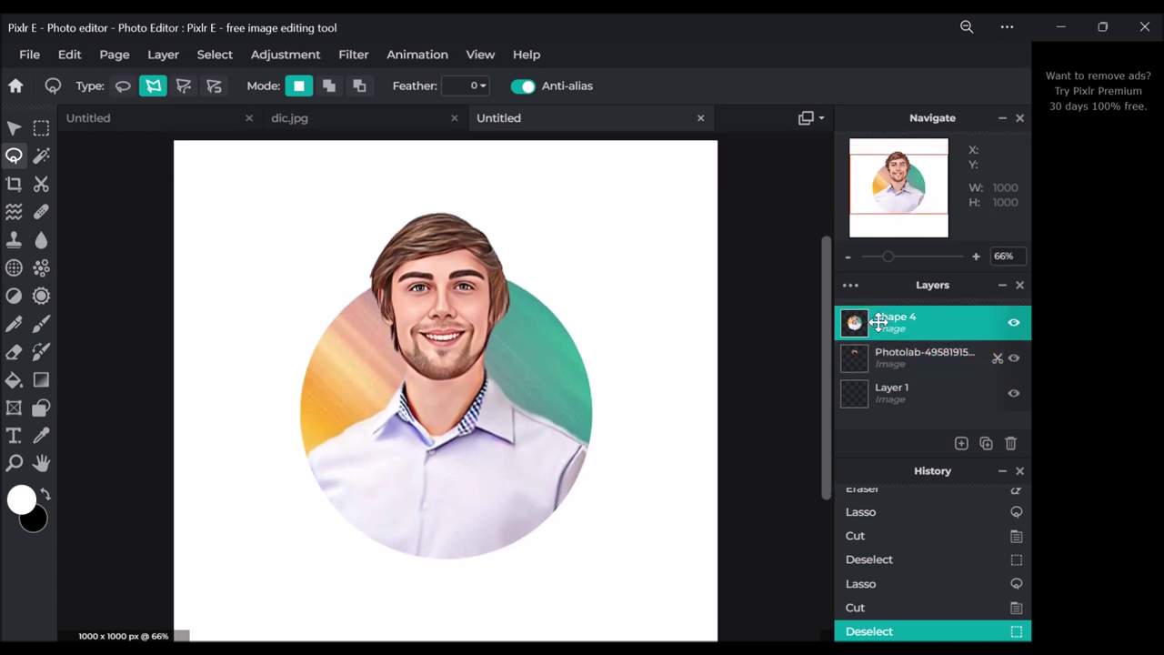
click(850, 285)
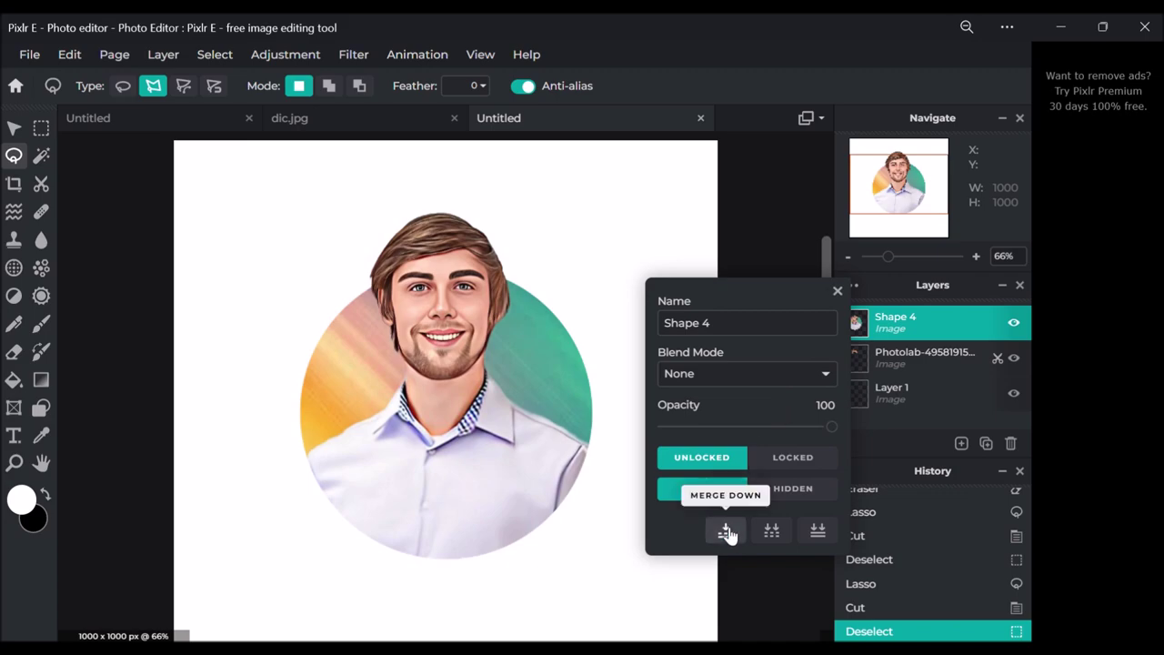
click(727, 531)
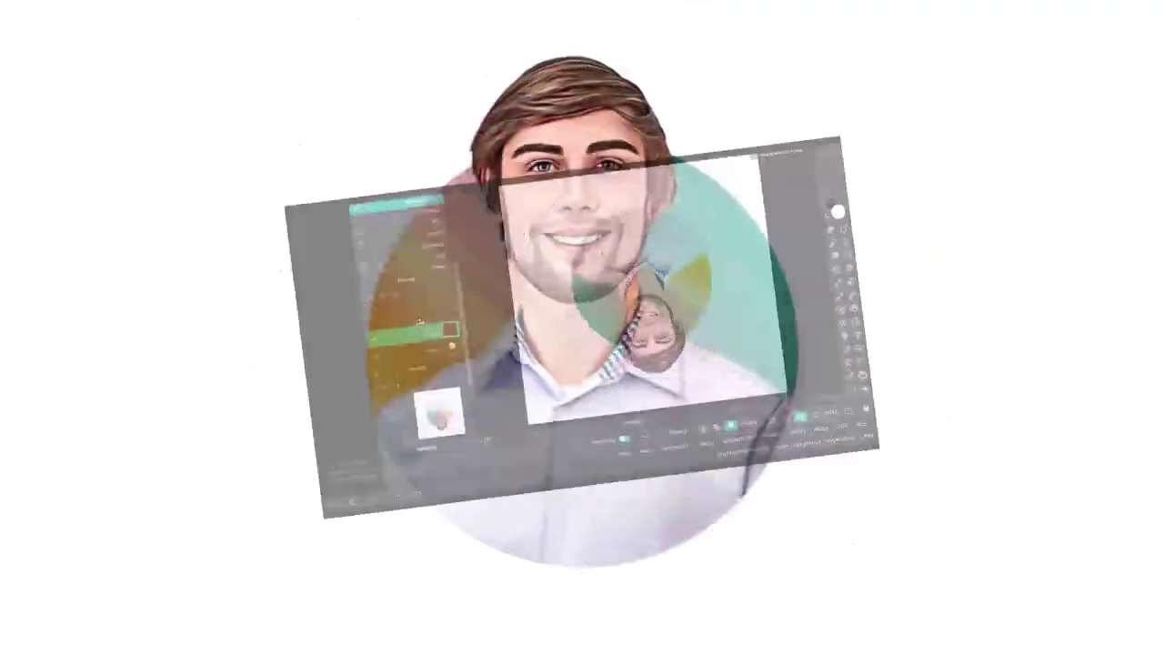